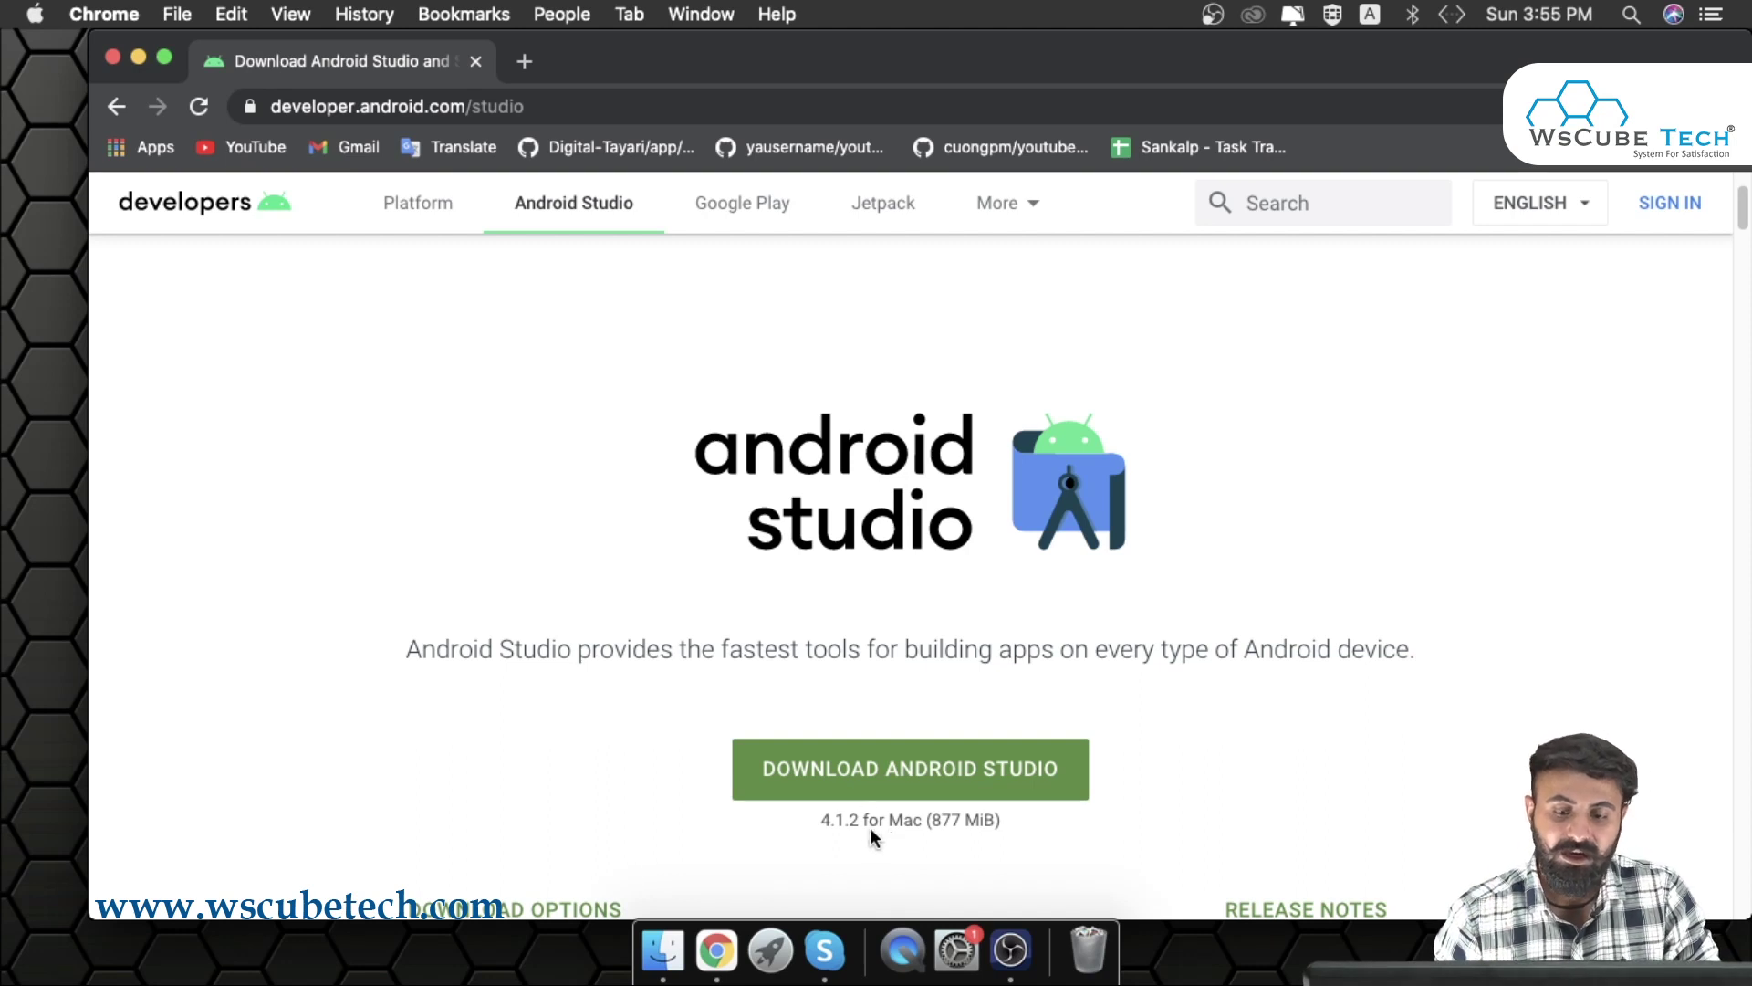
Open the Android Studio for Mac download, agree to its terms and conditions, and close the browser window.
{"action": "left_click", "coordinate": [907, 779]}
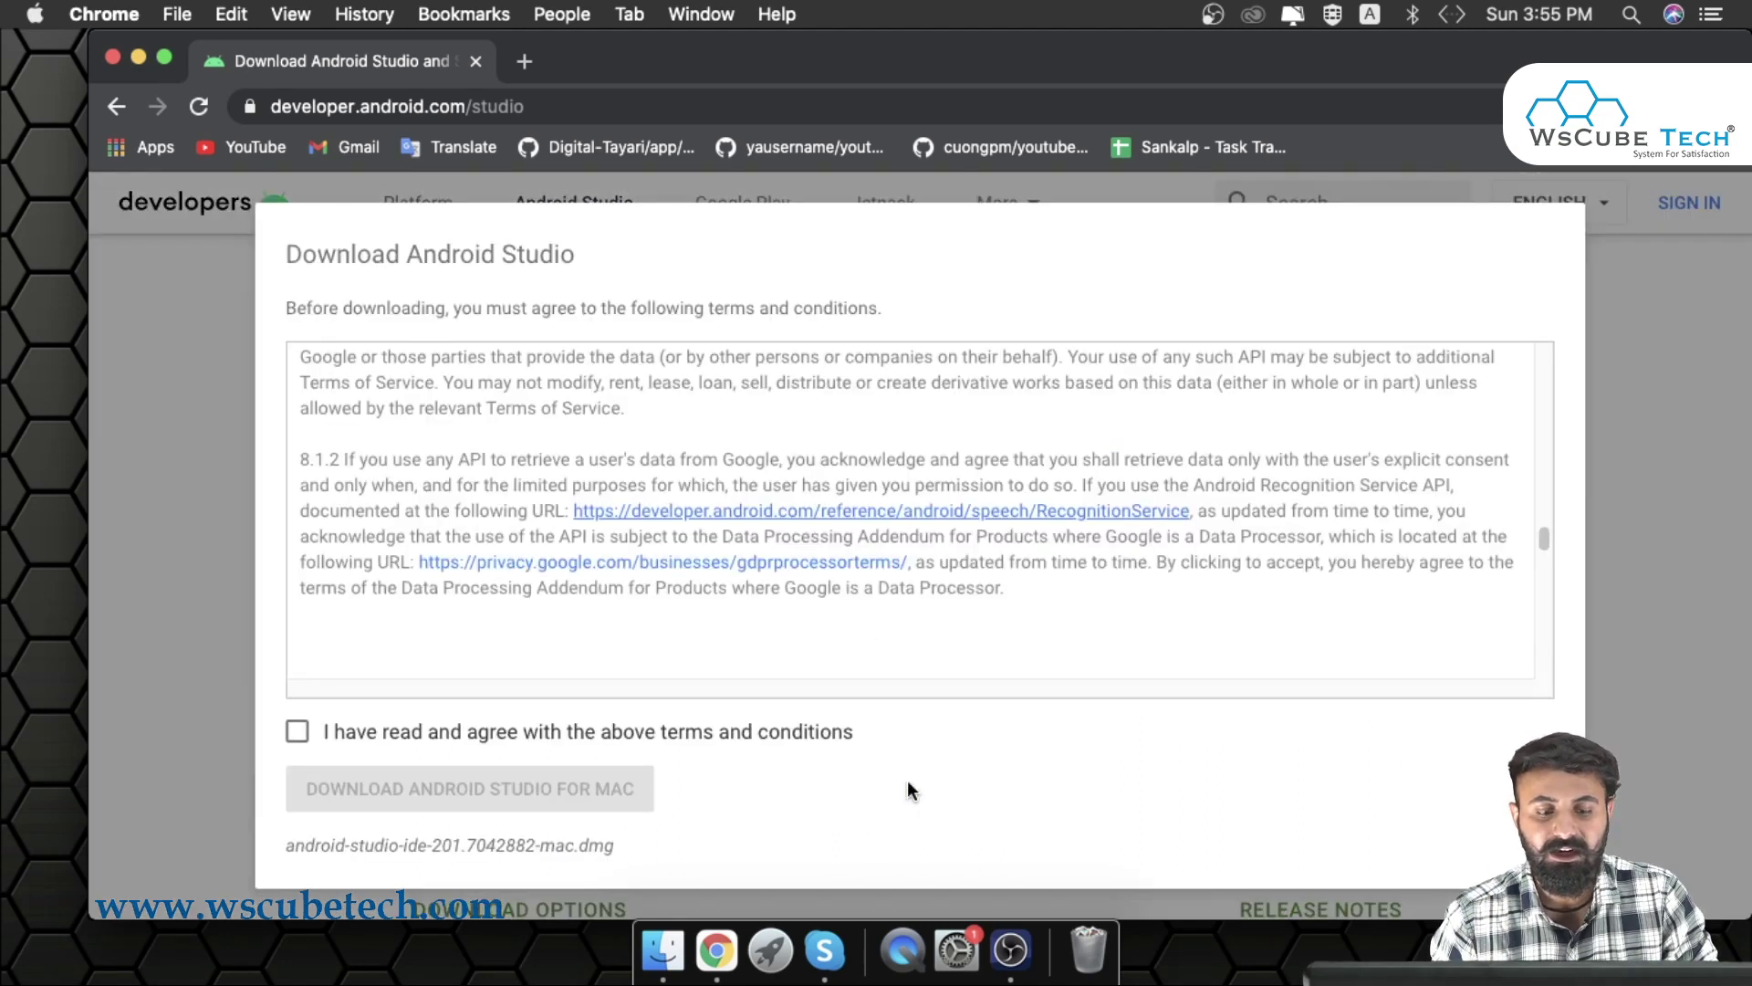
{"action": "left_click", "coordinate": [297, 731]}
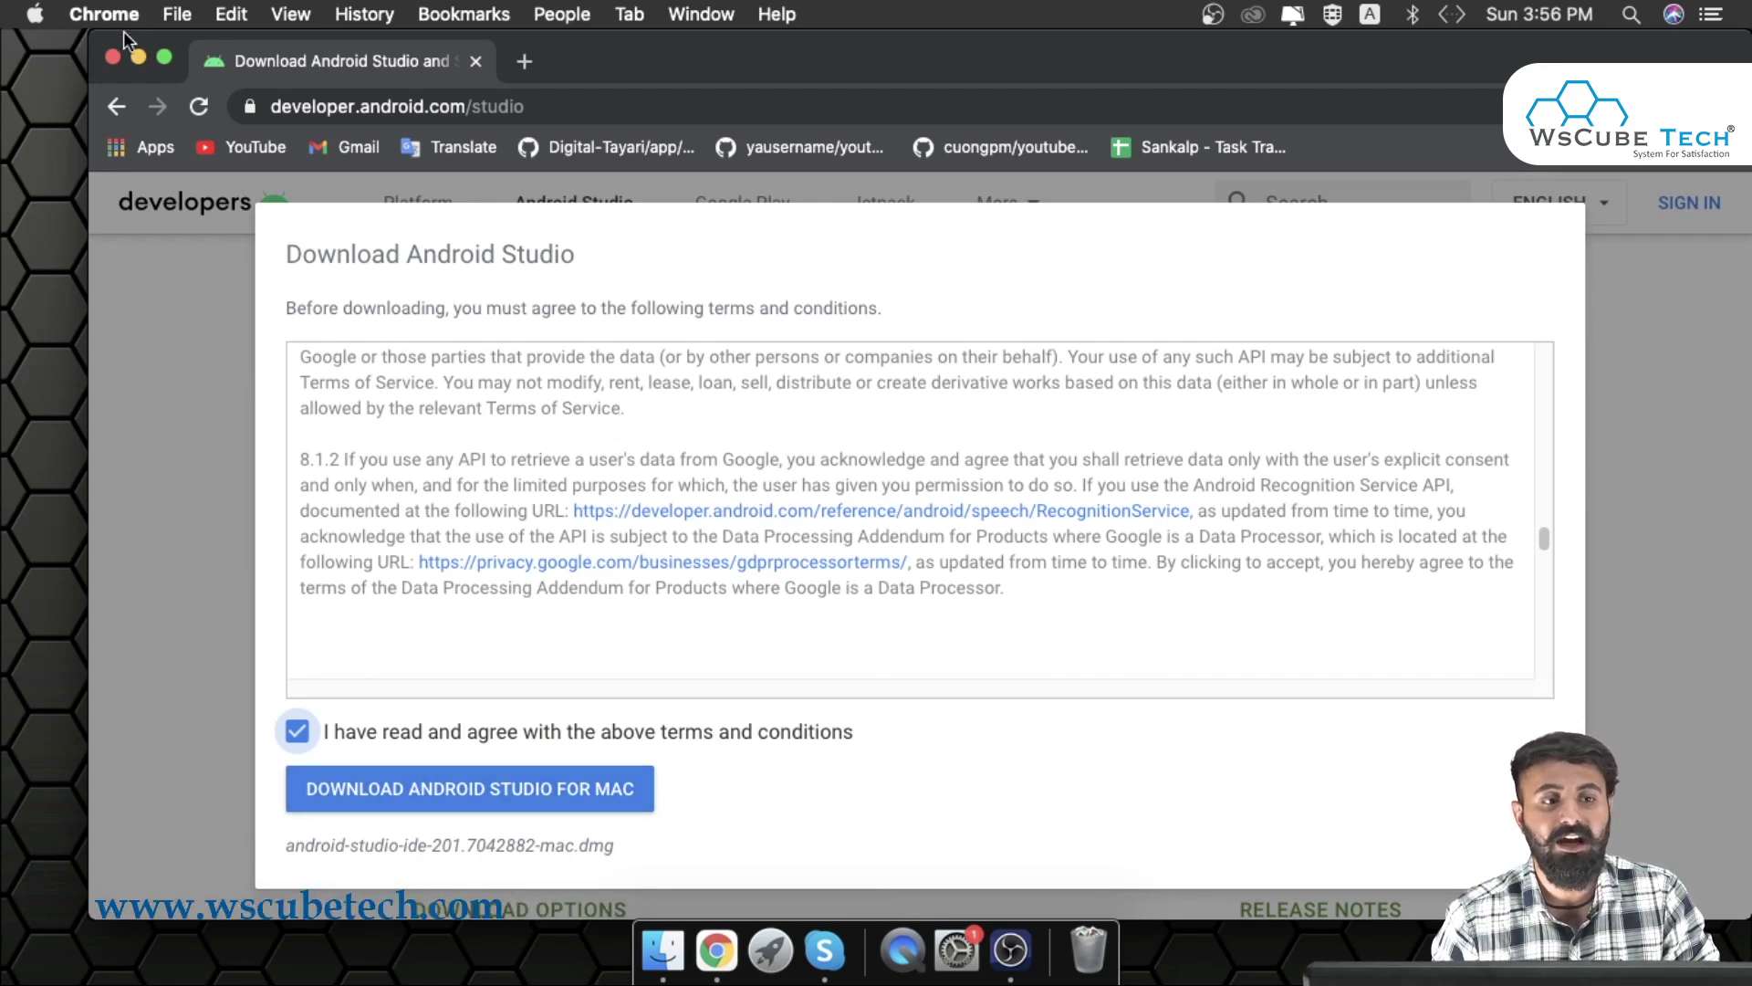
{"action": "left_click", "coordinate": [114, 57]}
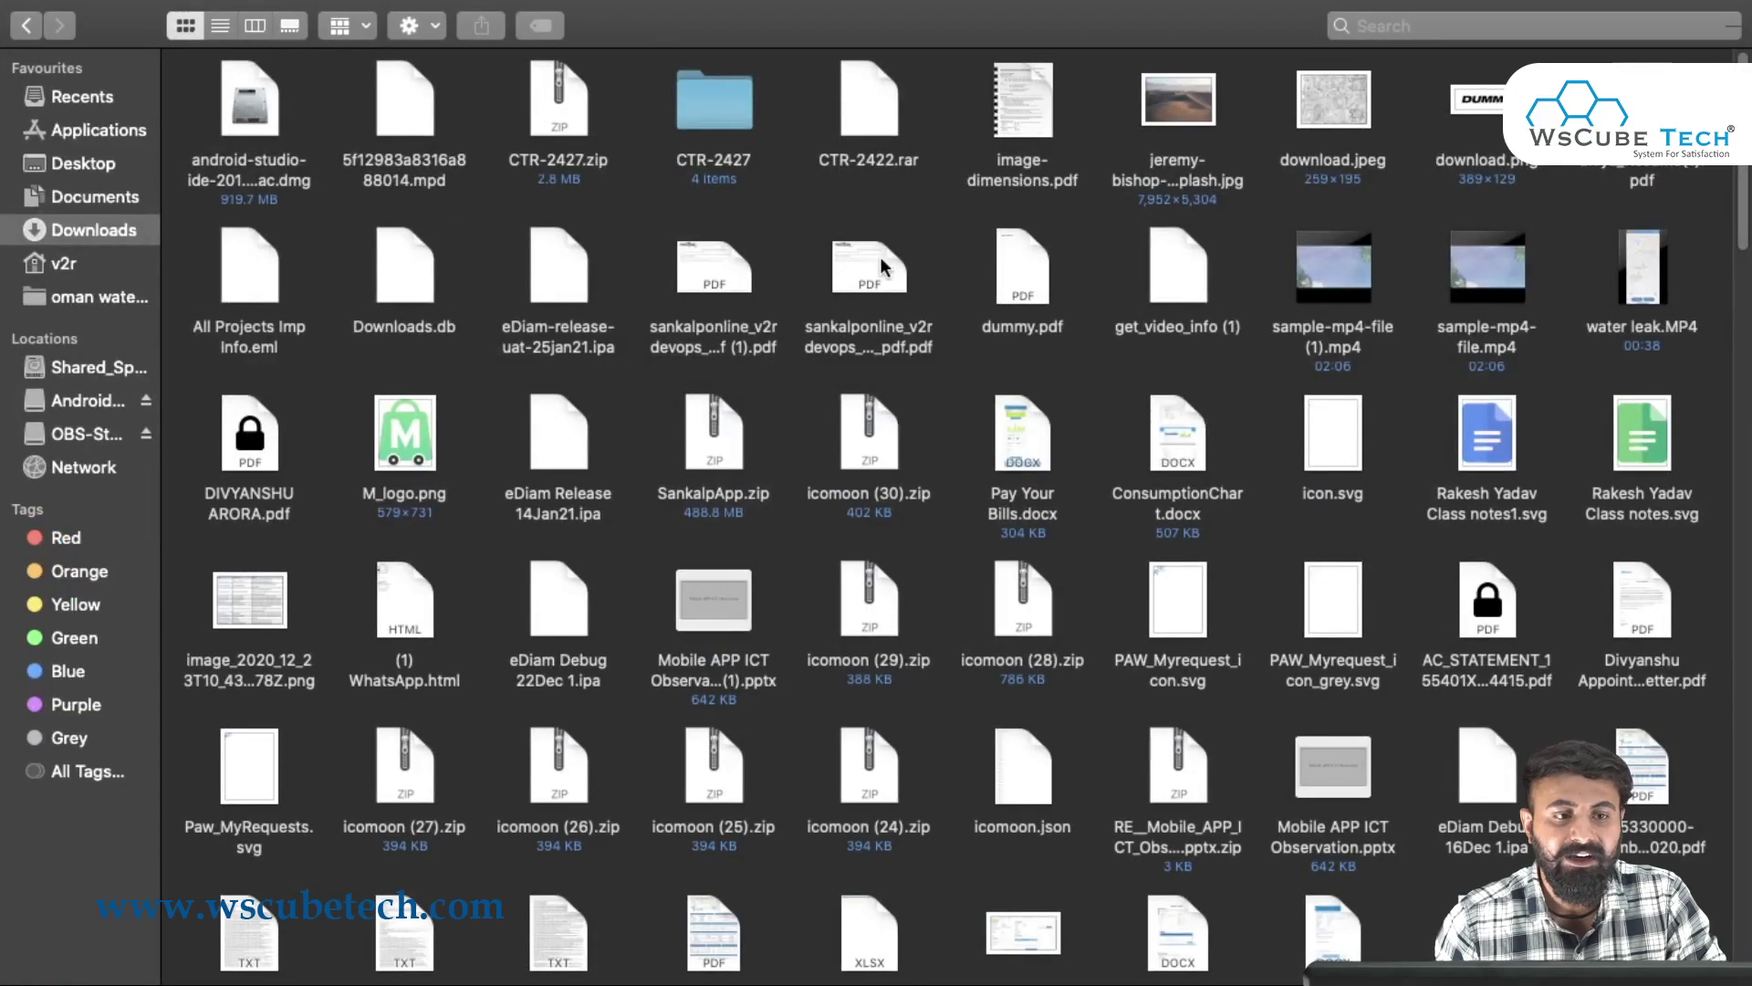
Select android-studio-ide-201.7042882-mac.dmg in Downloads and open its copy in the Applications folder.
{"action": "left_click", "coordinate": [252, 118]}
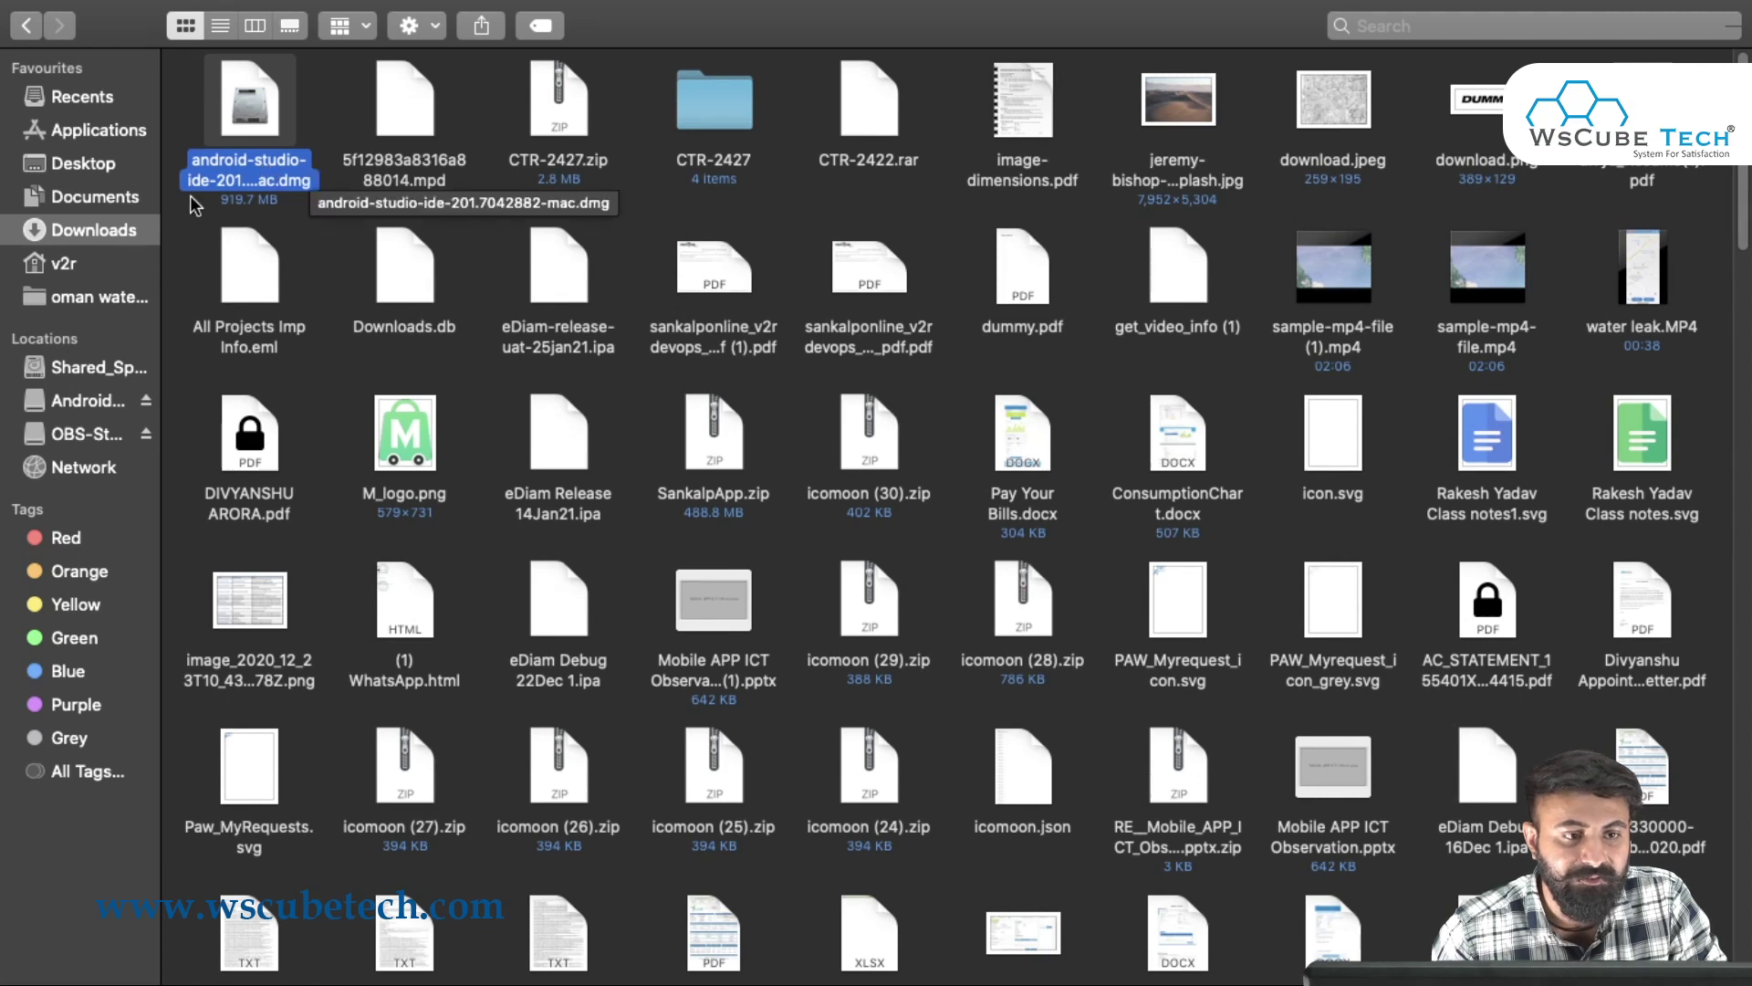
{"action": "left_click", "coordinate": [281, 190]}
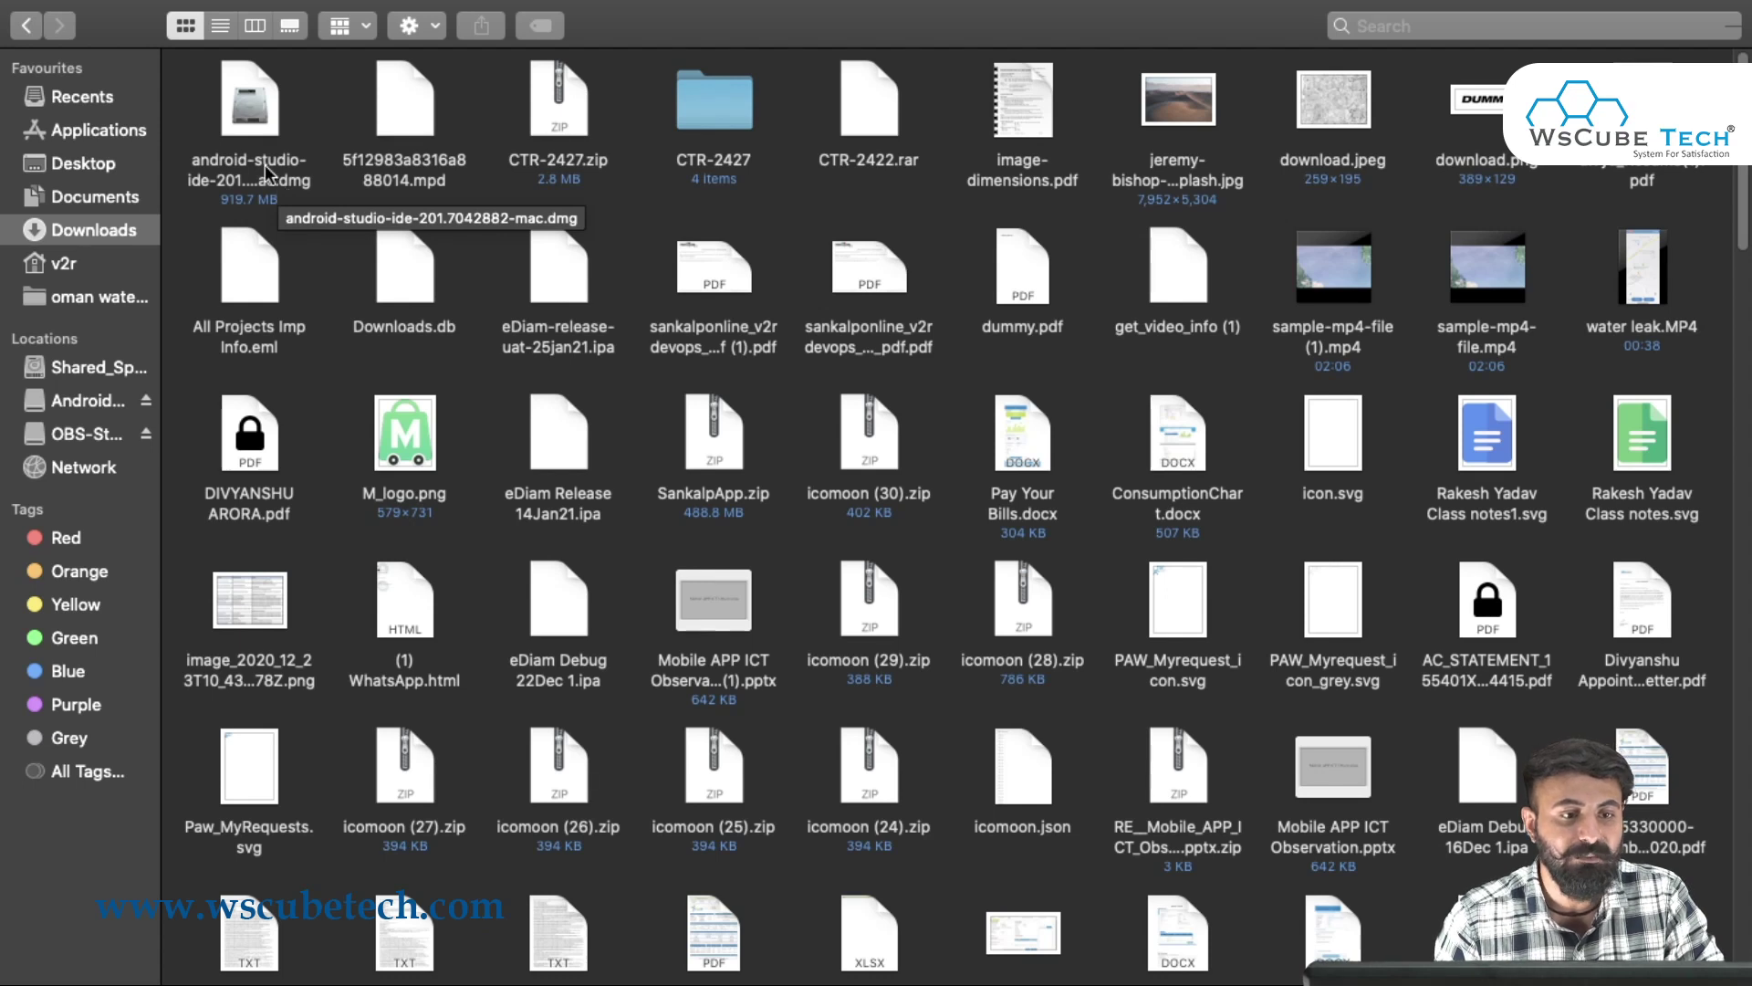
{"action": "left_click", "coordinate": [270, 155]}
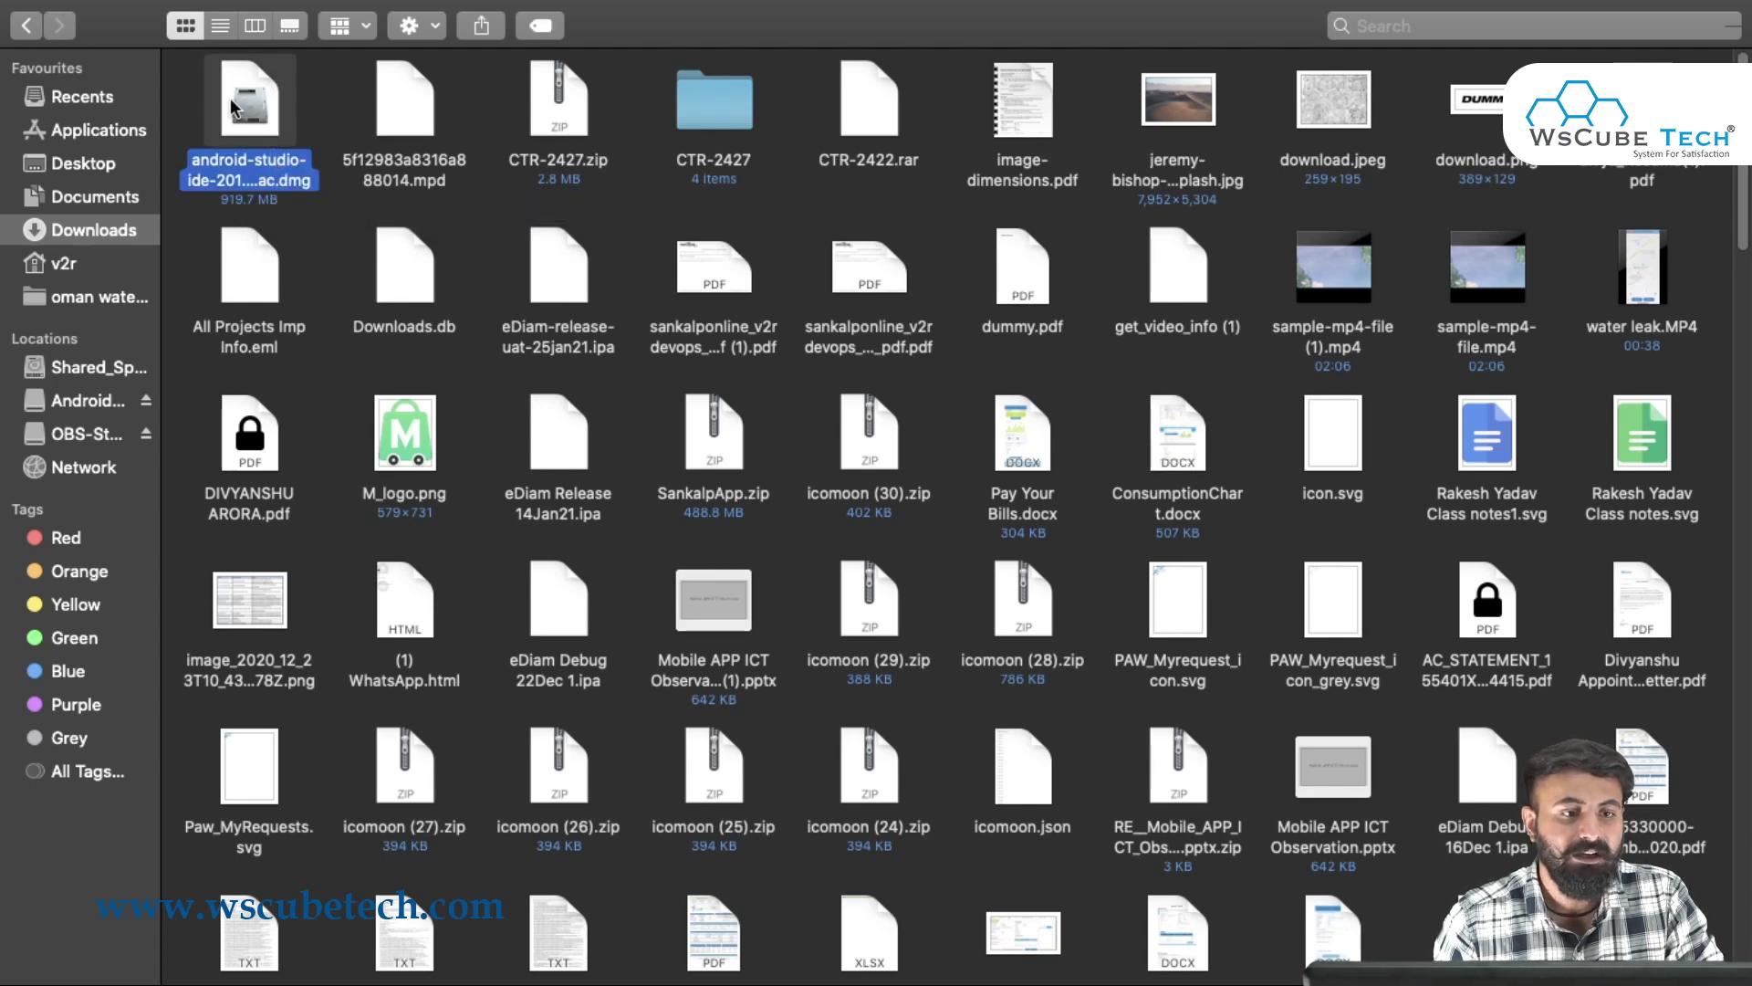
{"action": "left_click_drag", "start_coordinate": [242, 111], "coordinate": [398, 171]}
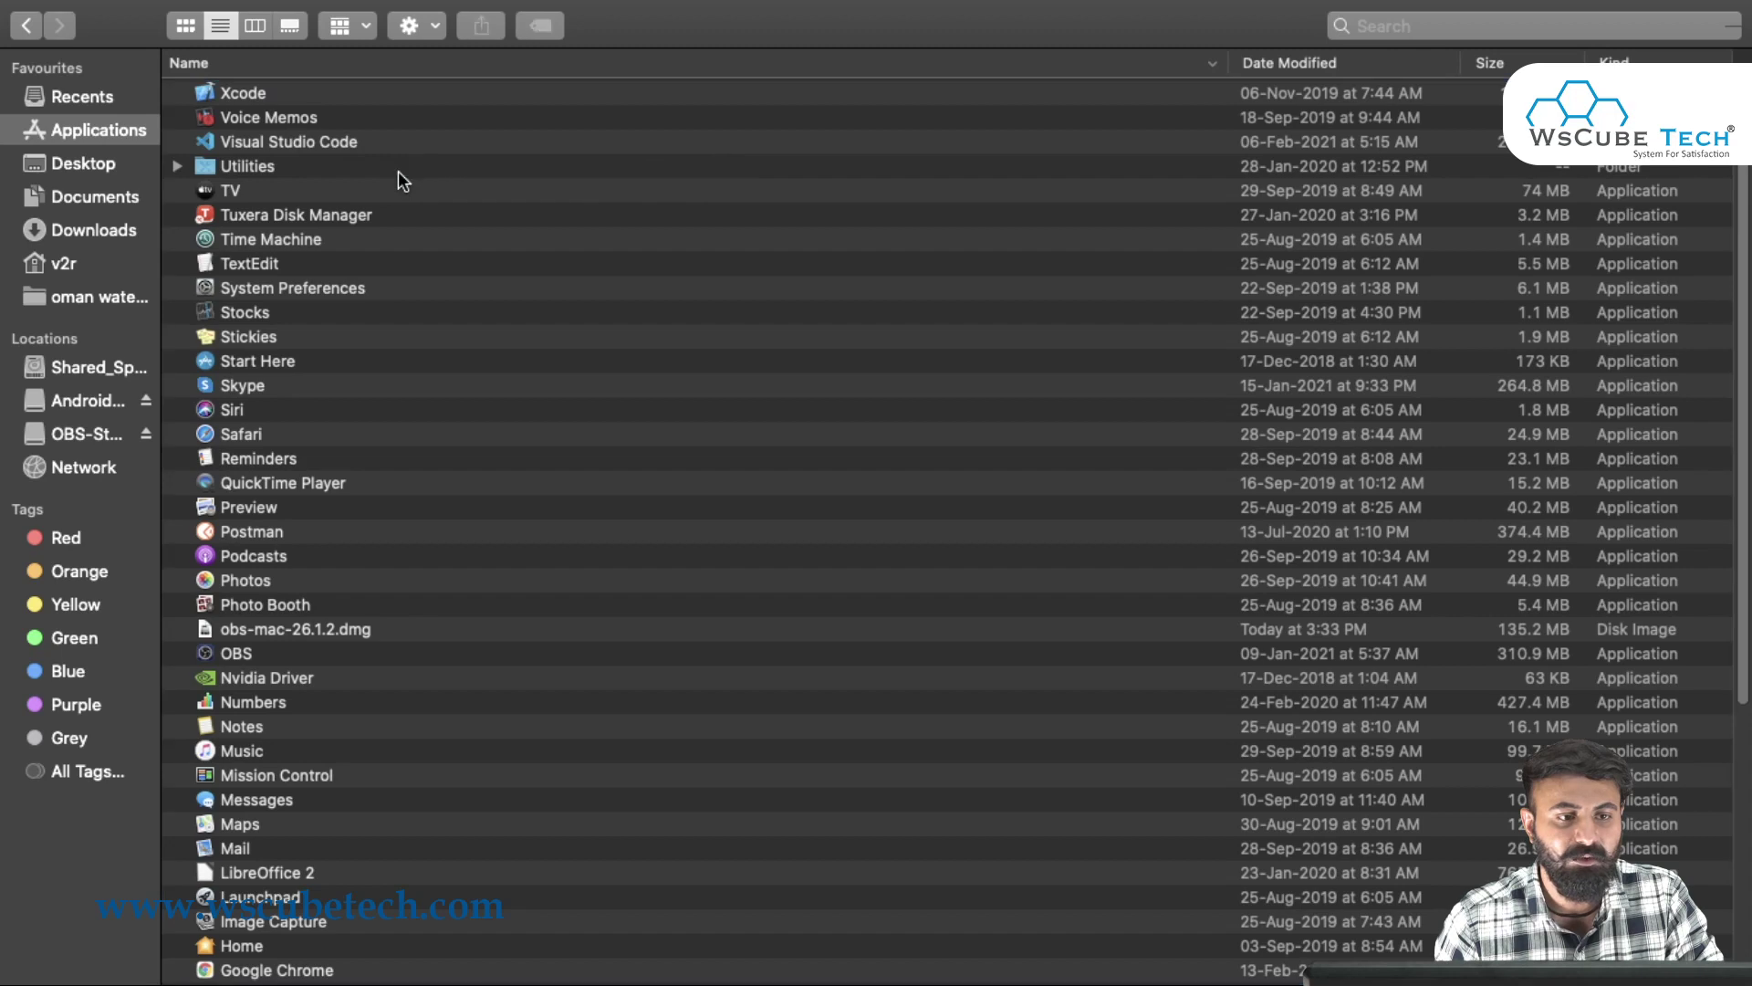
{"action": "scroll", "coordinate": [599, 539], "scroll_direction": "down", "scroll_amount": 2}
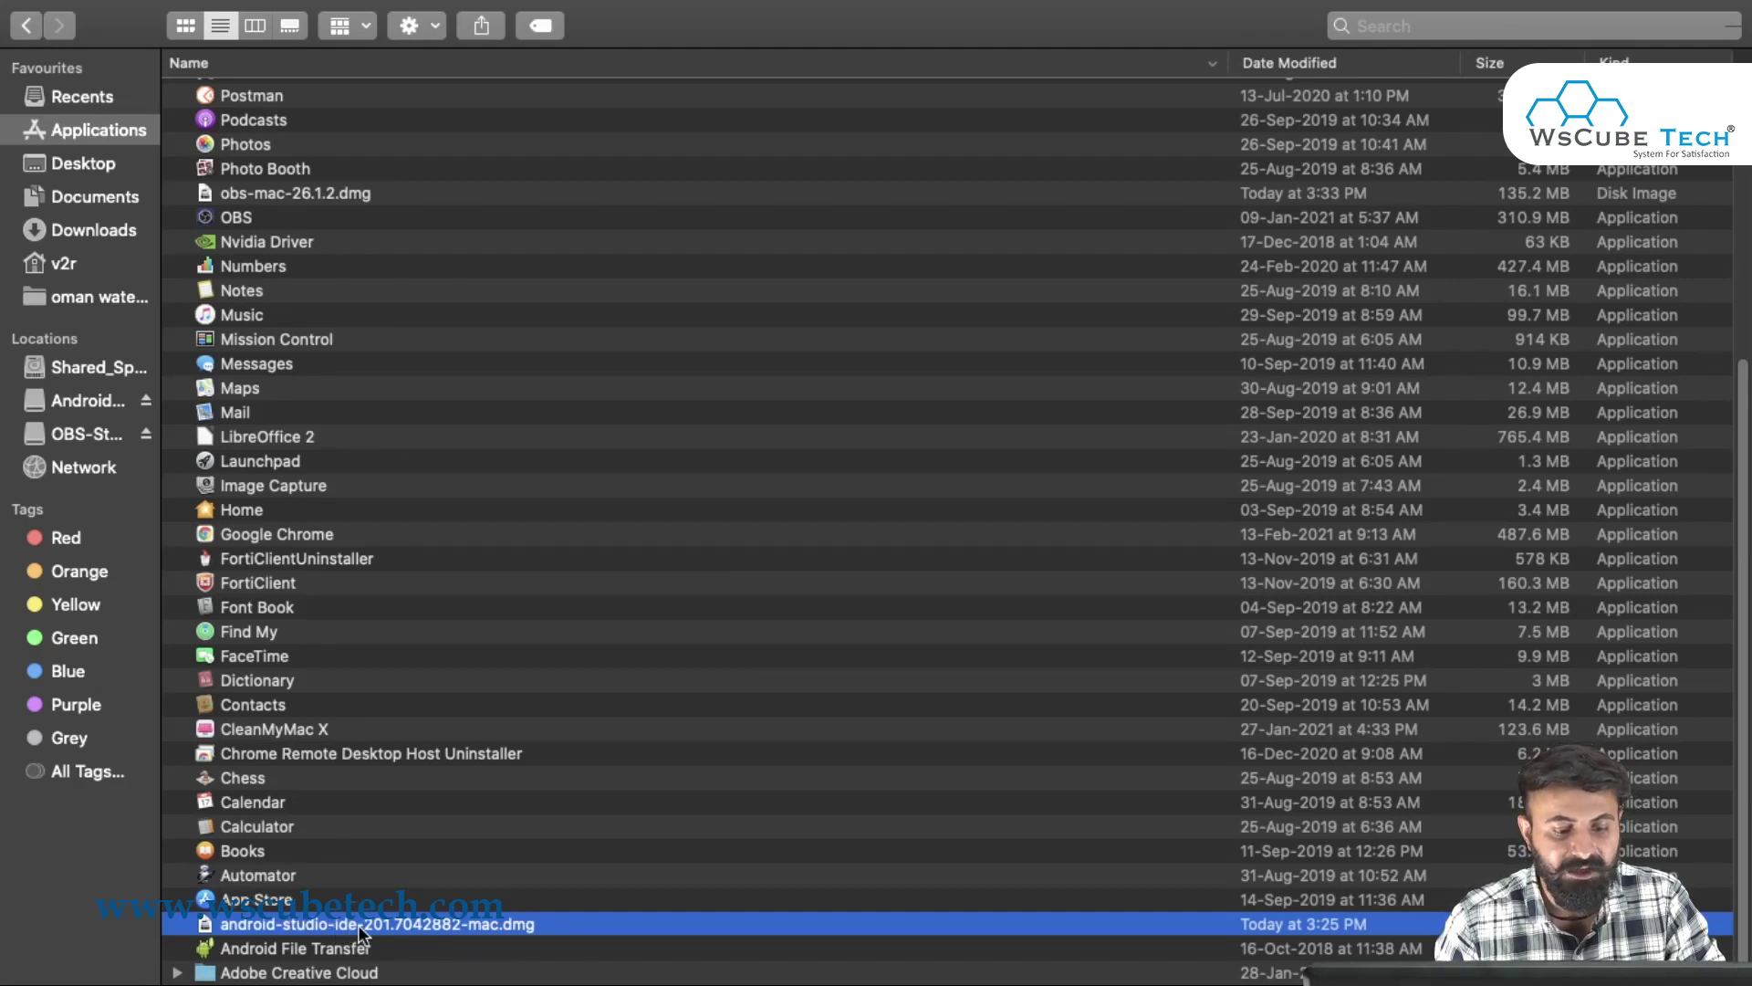
{"action": "double_click", "coordinate": [358, 923]}
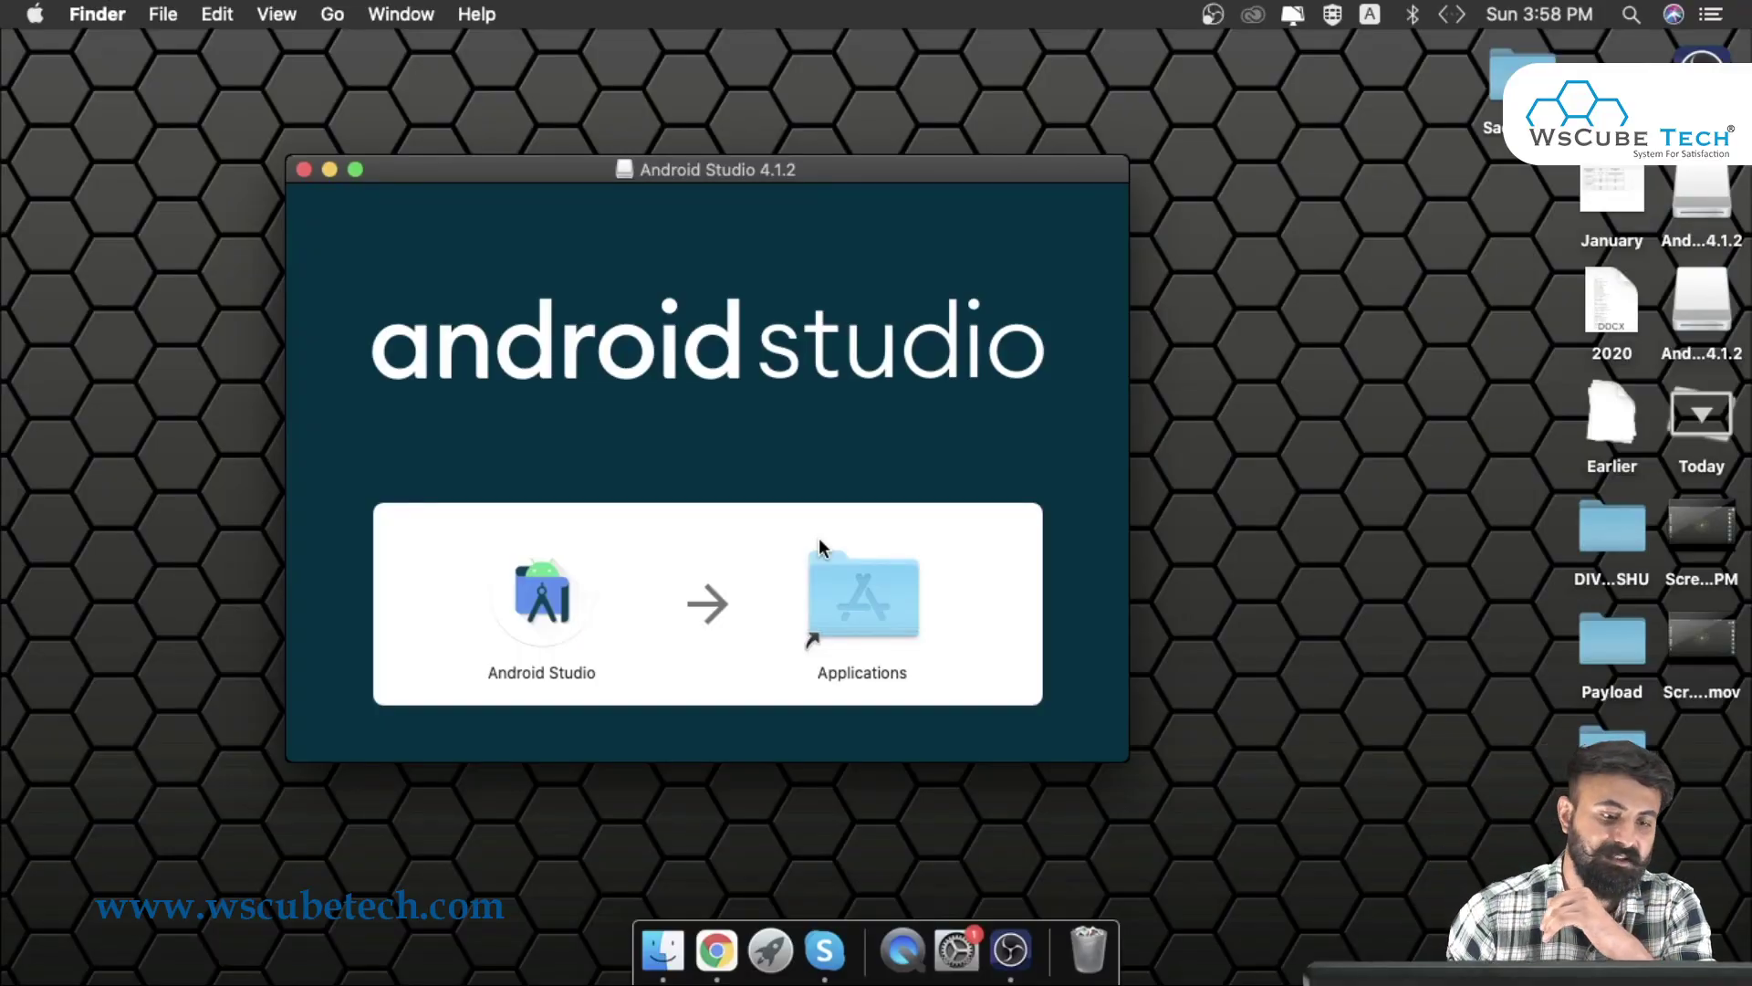
Install Android Studio by copying it from the mounted disk image into Applications, and close the installer window.
{"action": "left_click_drag", "start_coordinate": [535, 599], "coordinate": [855, 606]}
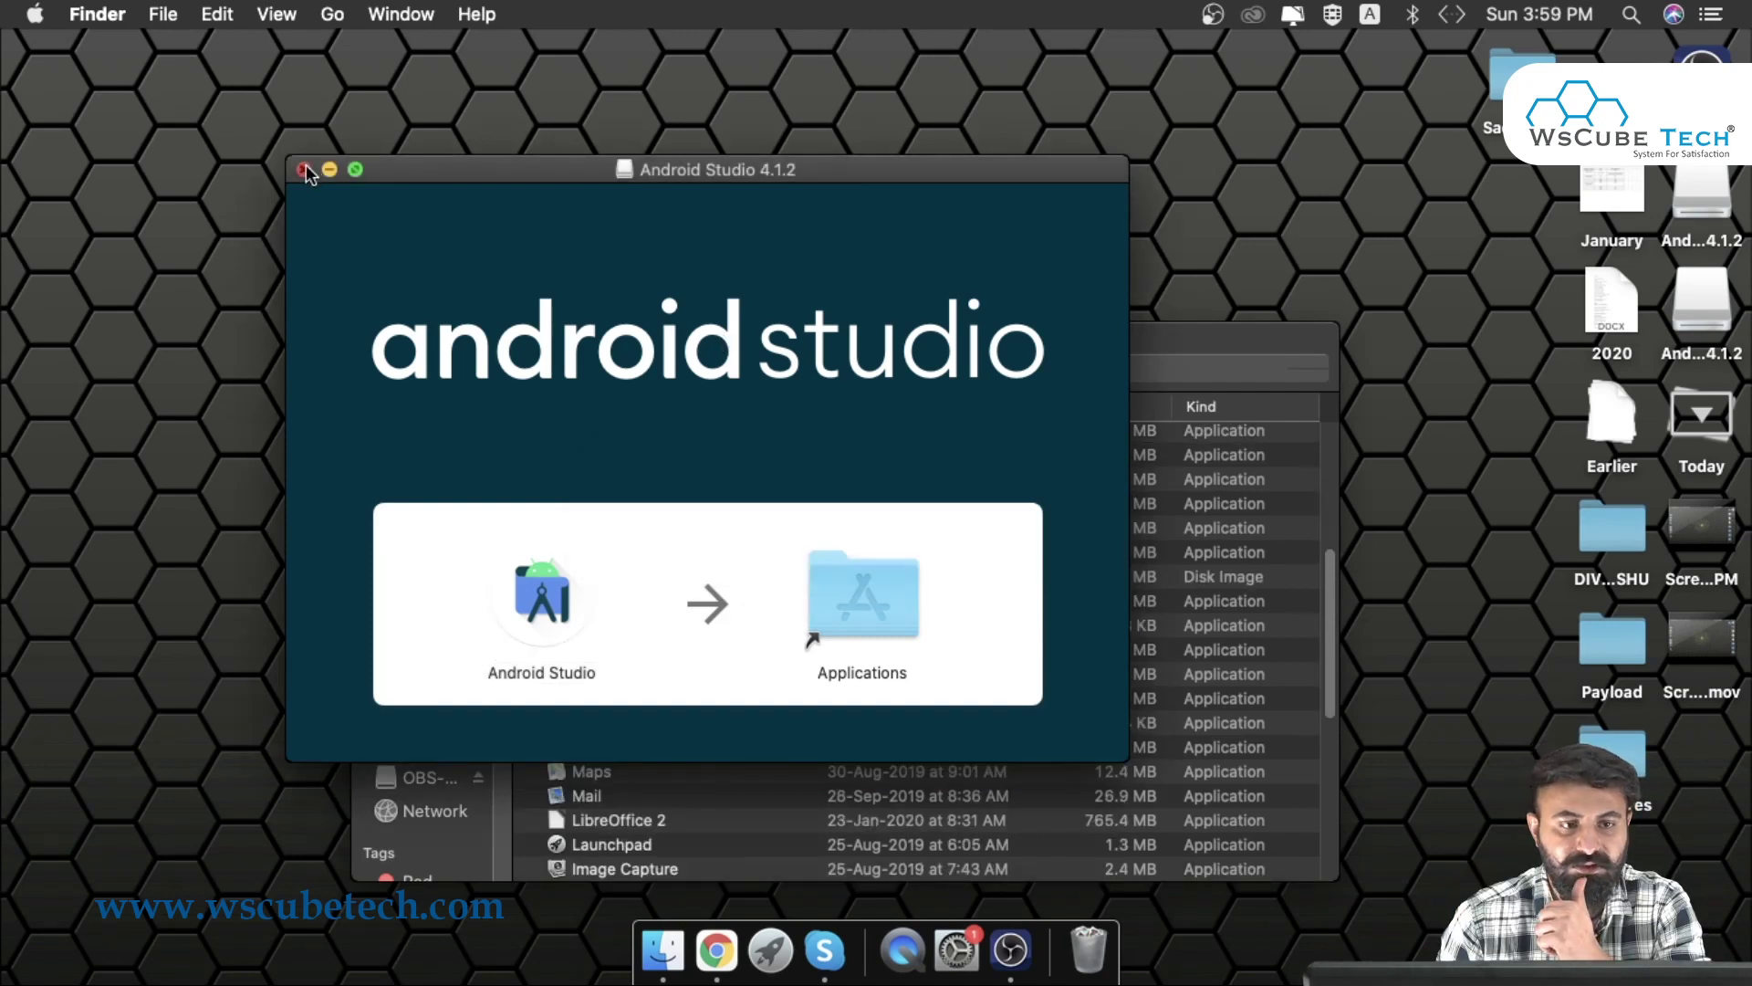
{"action": "left_click", "coordinate": [305, 171]}
Launch Android Studio from the enlarged Applications window and confirm opening the downloaded app.
{"action": "scroll", "coordinate": [724, 577], "scroll_direction": "up", "scroll_amount": 5}
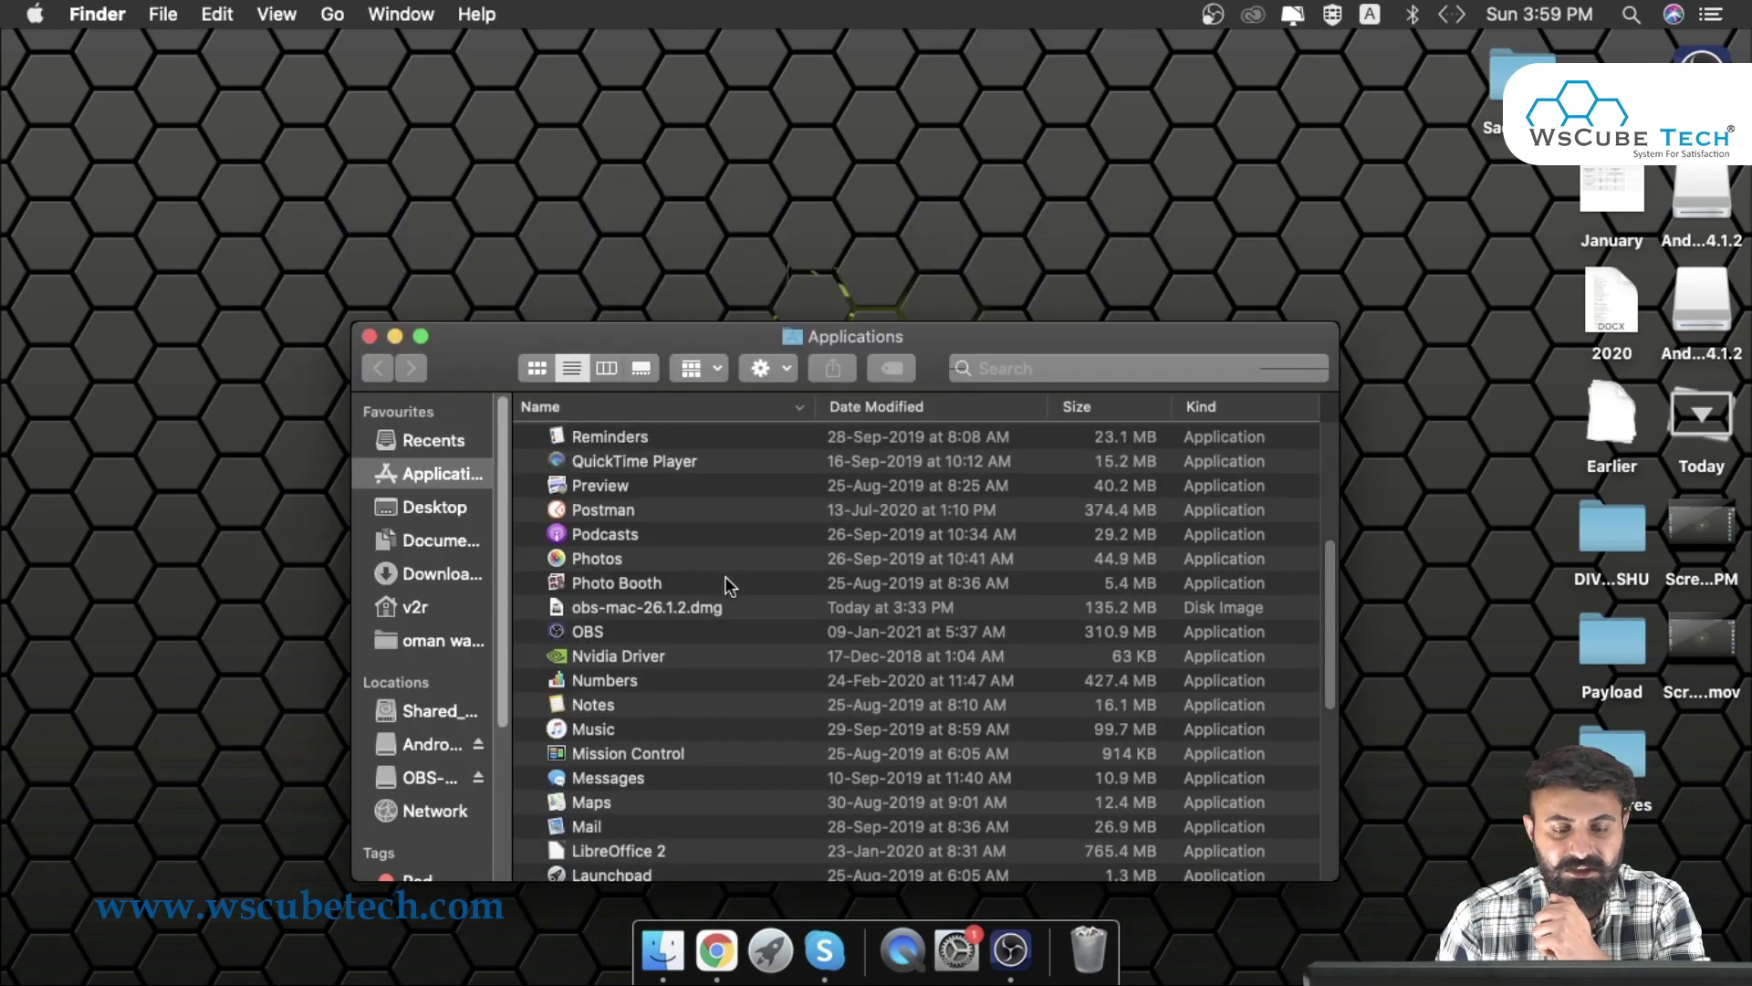
{"action": "scroll", "coordinate": [724, 577], "scroll_direction": "down", "scroll_amount": 15}
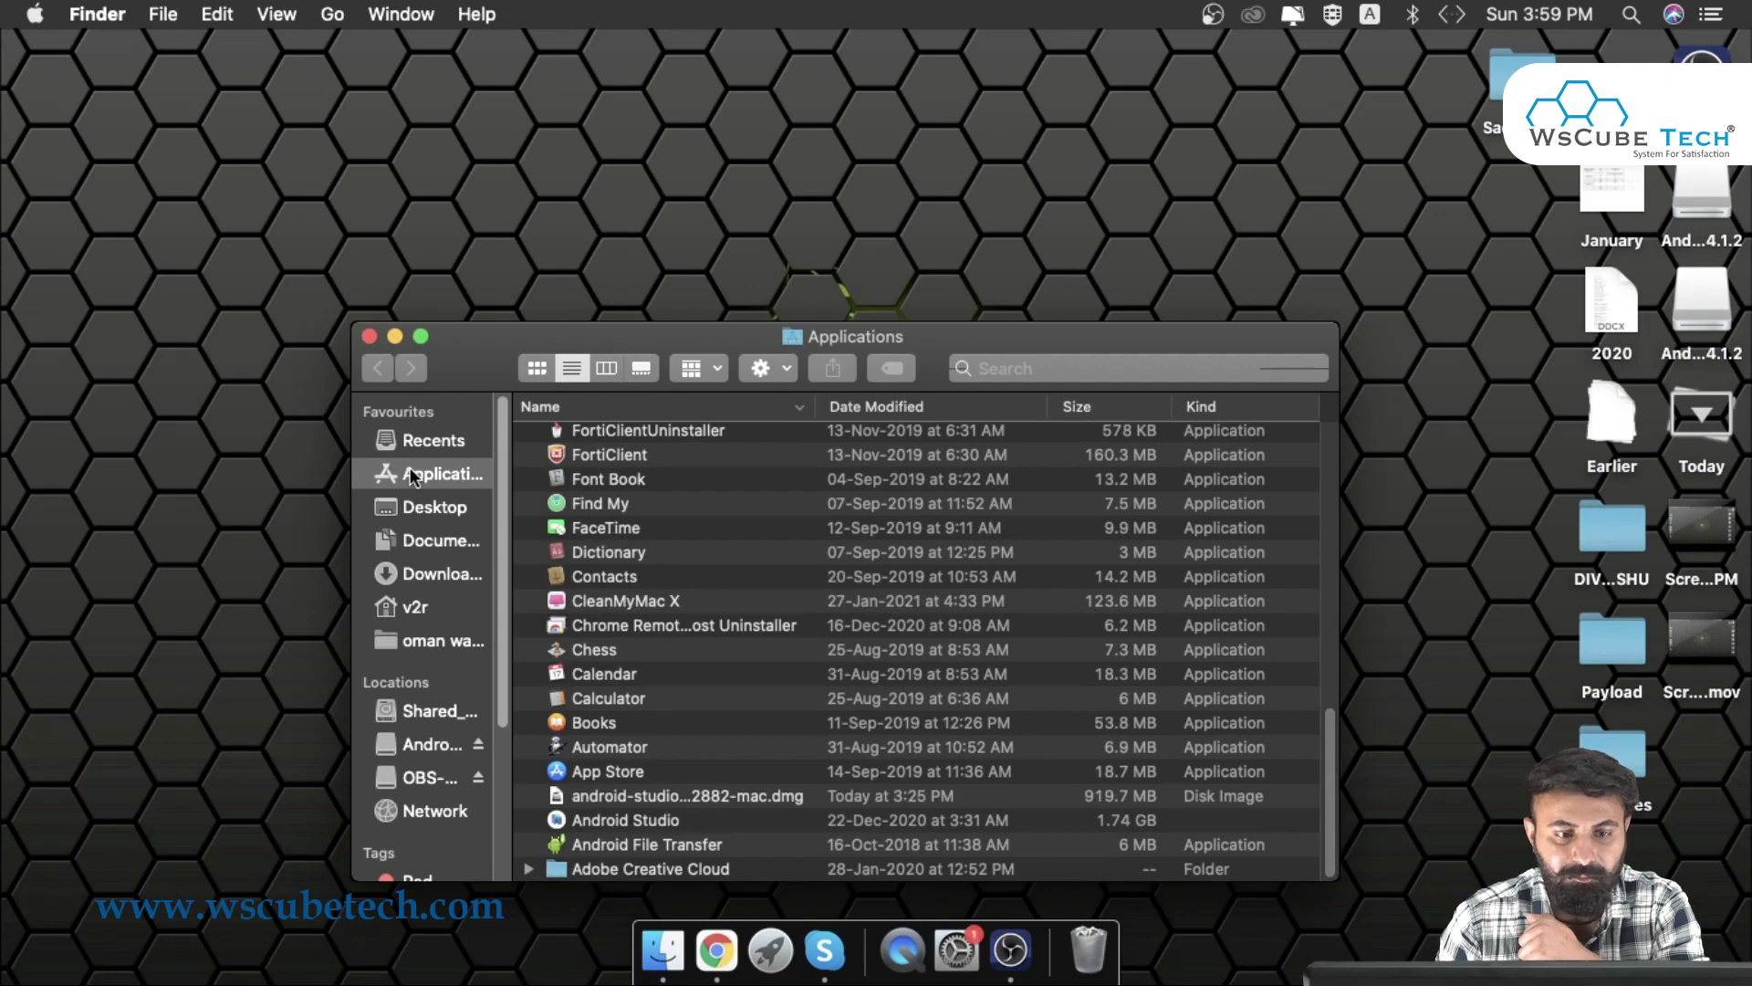
{"action": "left_click", "coordinate": [421, 336]}
{"action": "scroll", "coordinate": [392, 394], "scroll_direction": "down", "scroll_amount": 5}
{"action": "scroll", "coordinate": [461, 654], "scroll_direction": "up", "scroll_amount": 5}
{"action": "scroll", "coordinate": [458, 653], "scroll_direction": "down", "scroll_amount": 6}
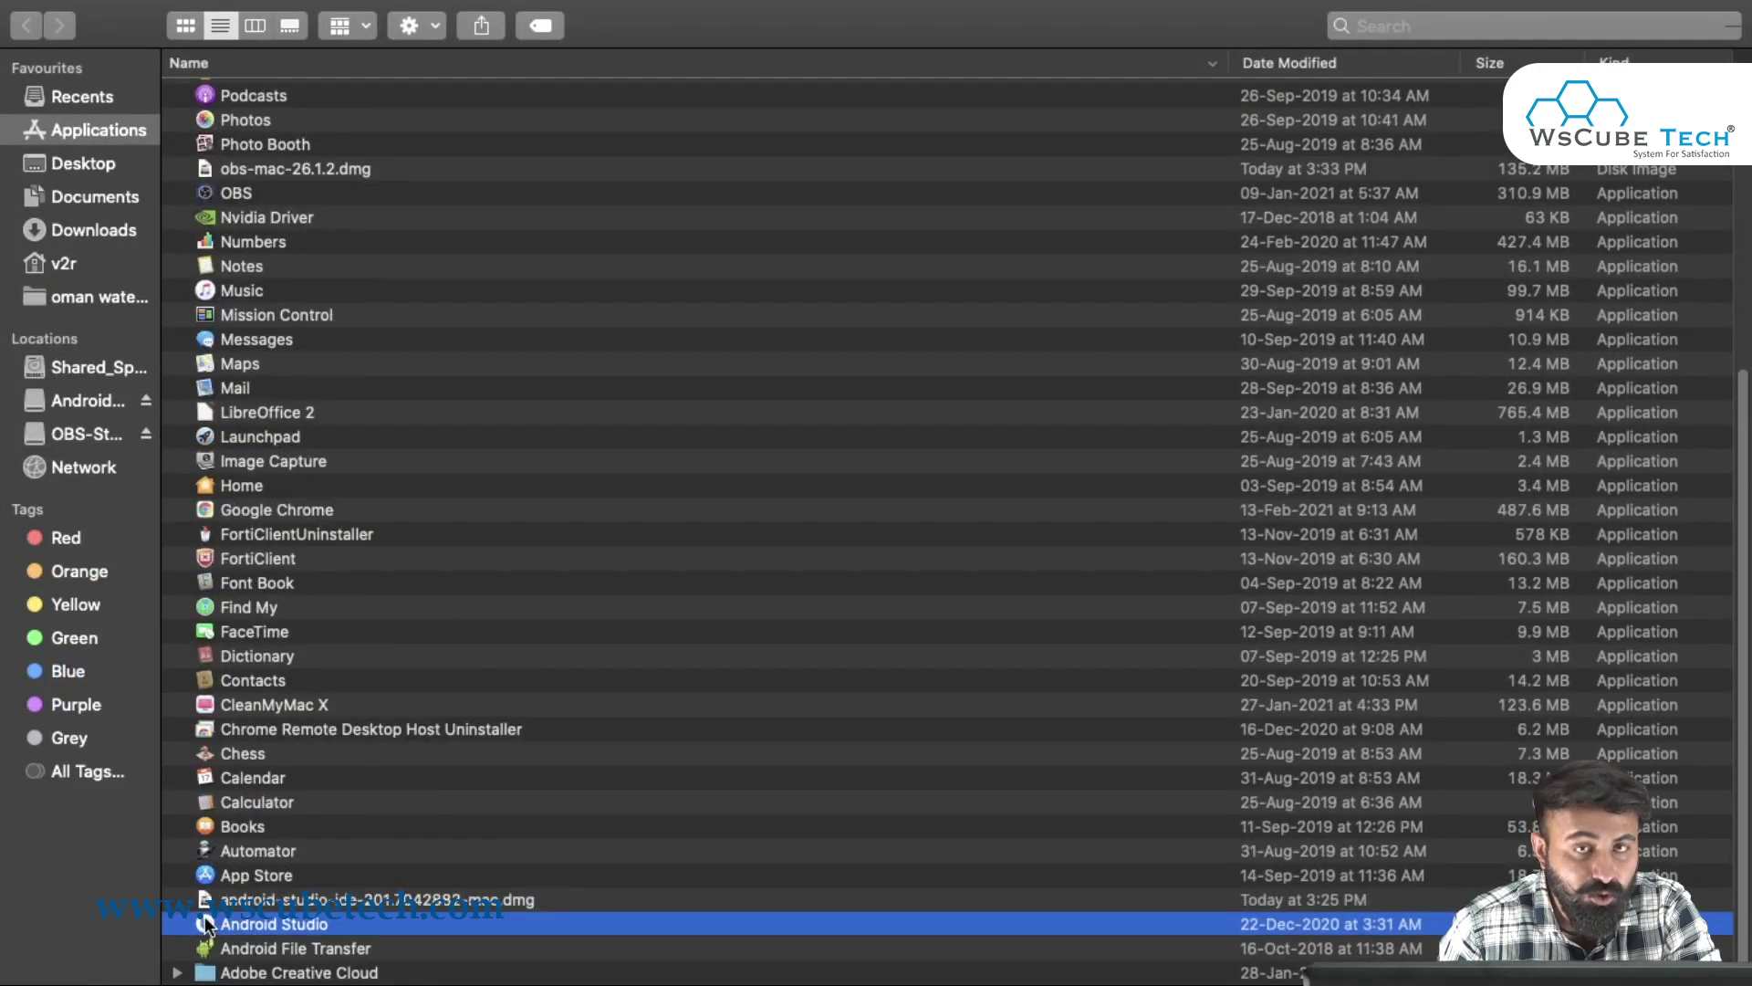
{"action": "double_click", "coordinate": [233, 925]}
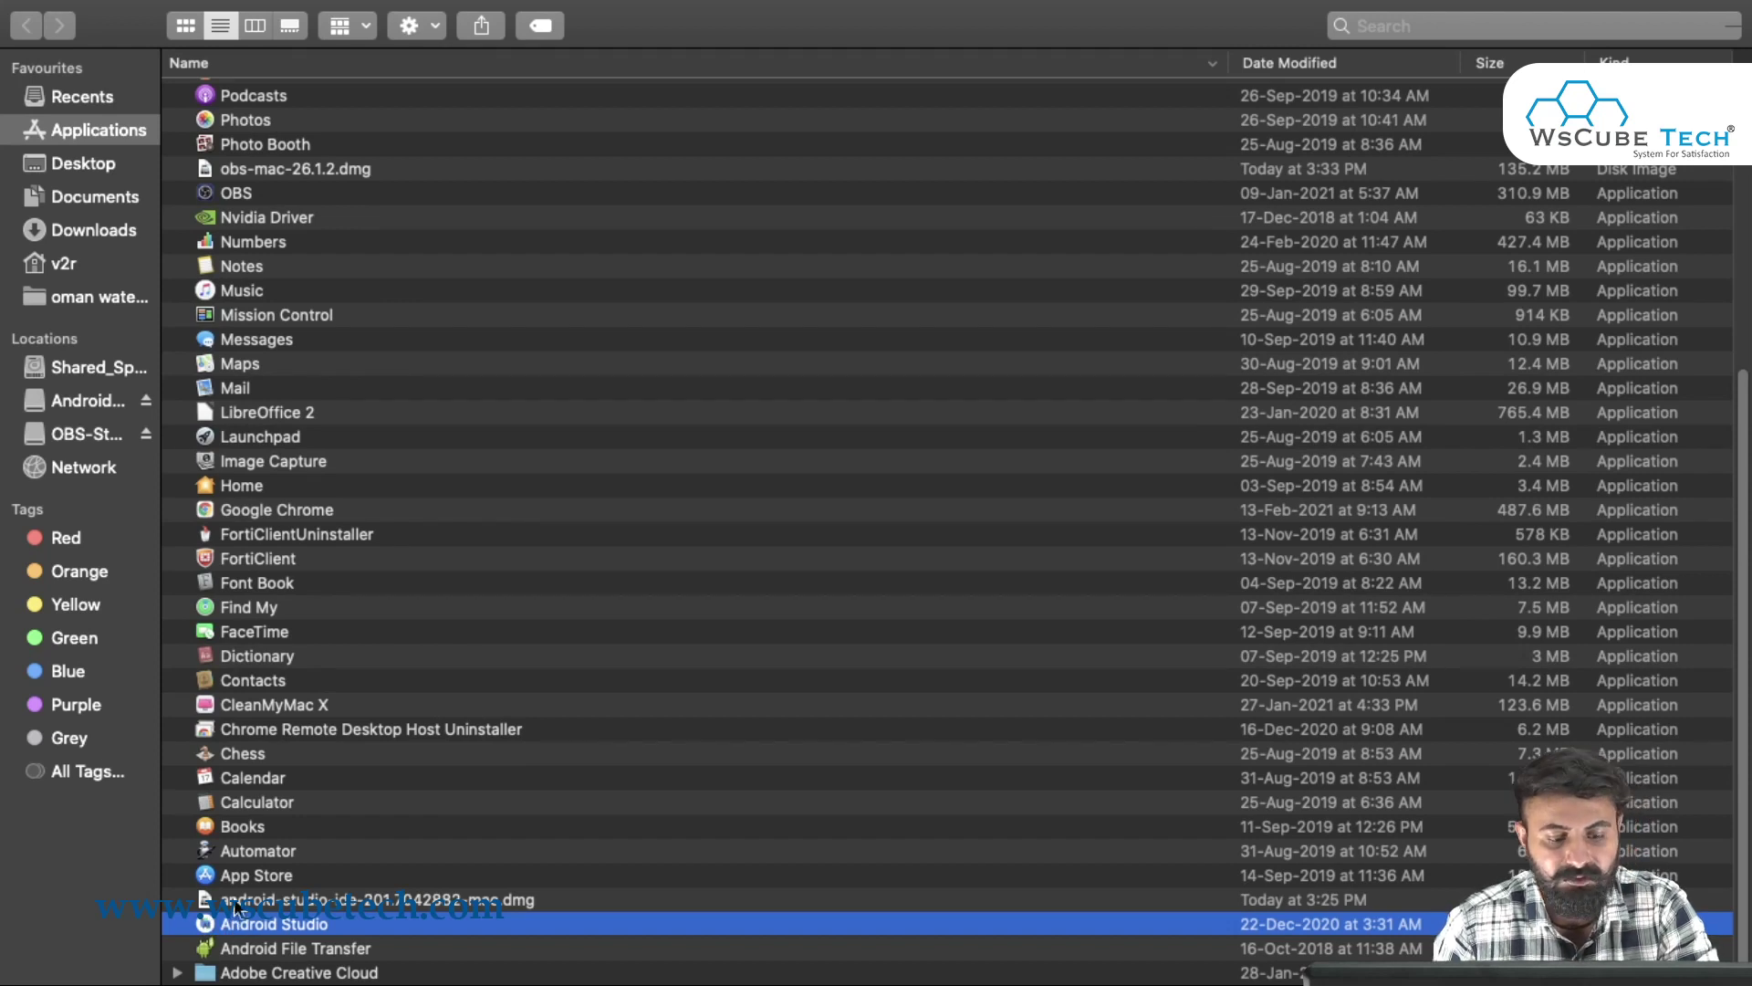
{"action": "mouse_move", "coordinate": [35, 11]}
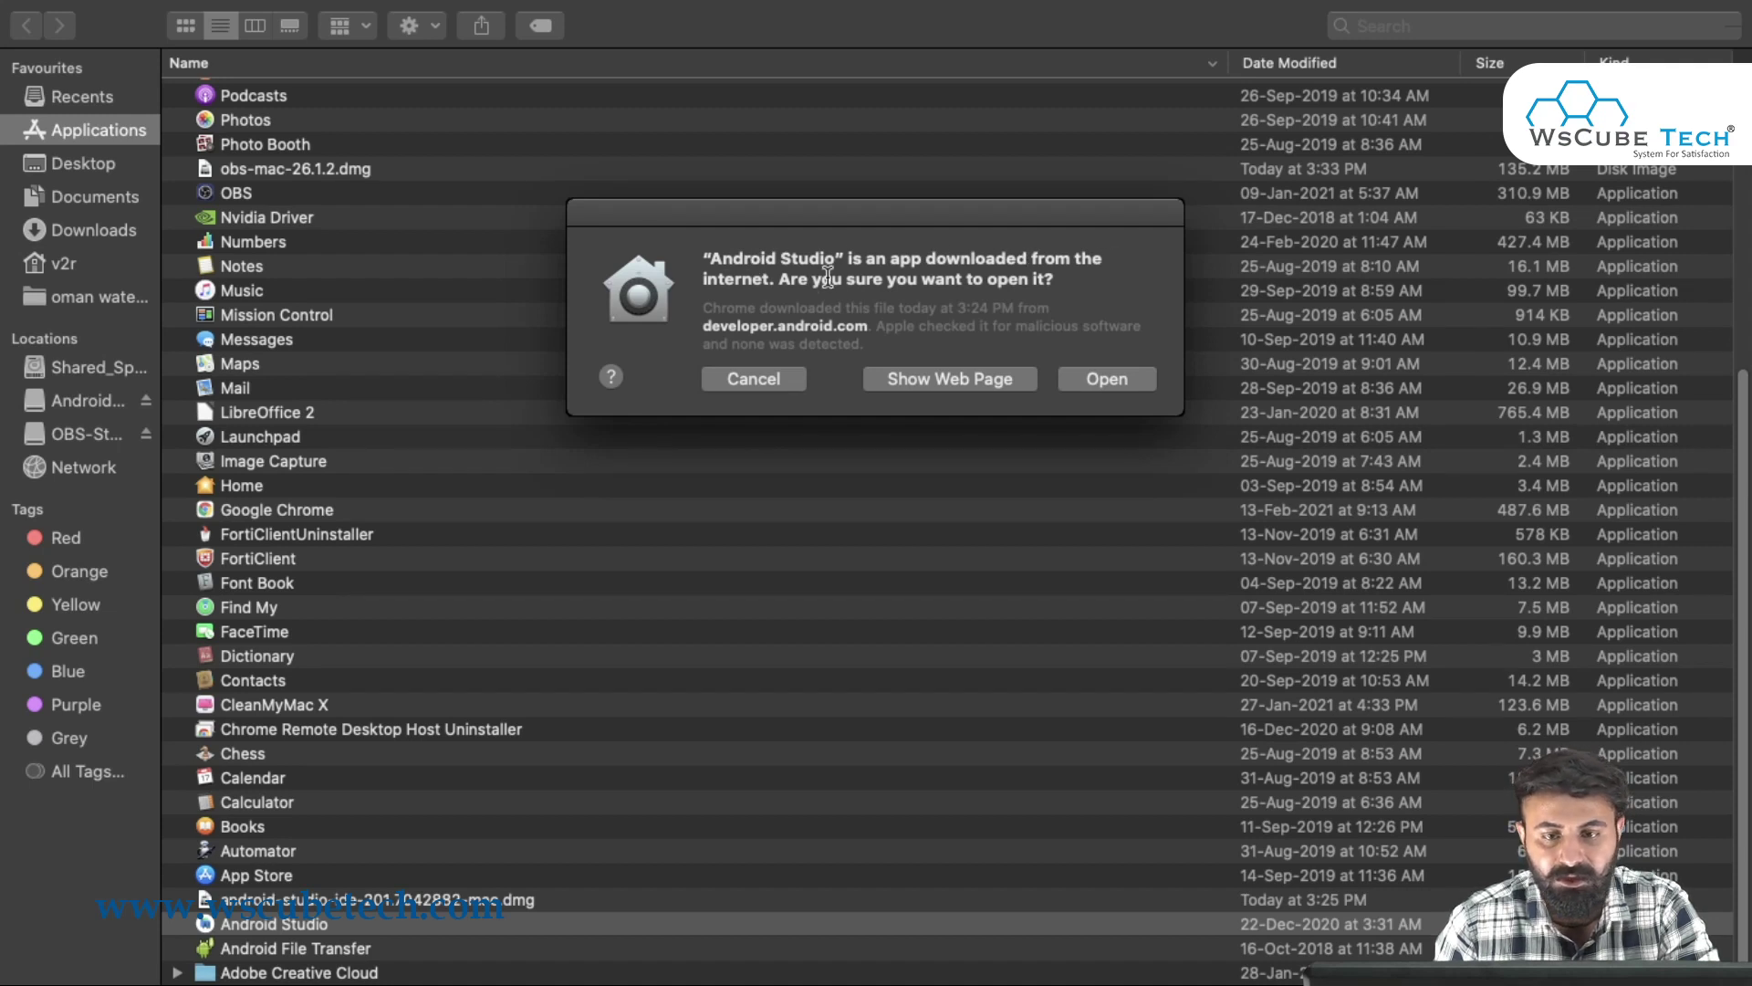
{"action": "left_click", "coordinate": [1115, 381]}
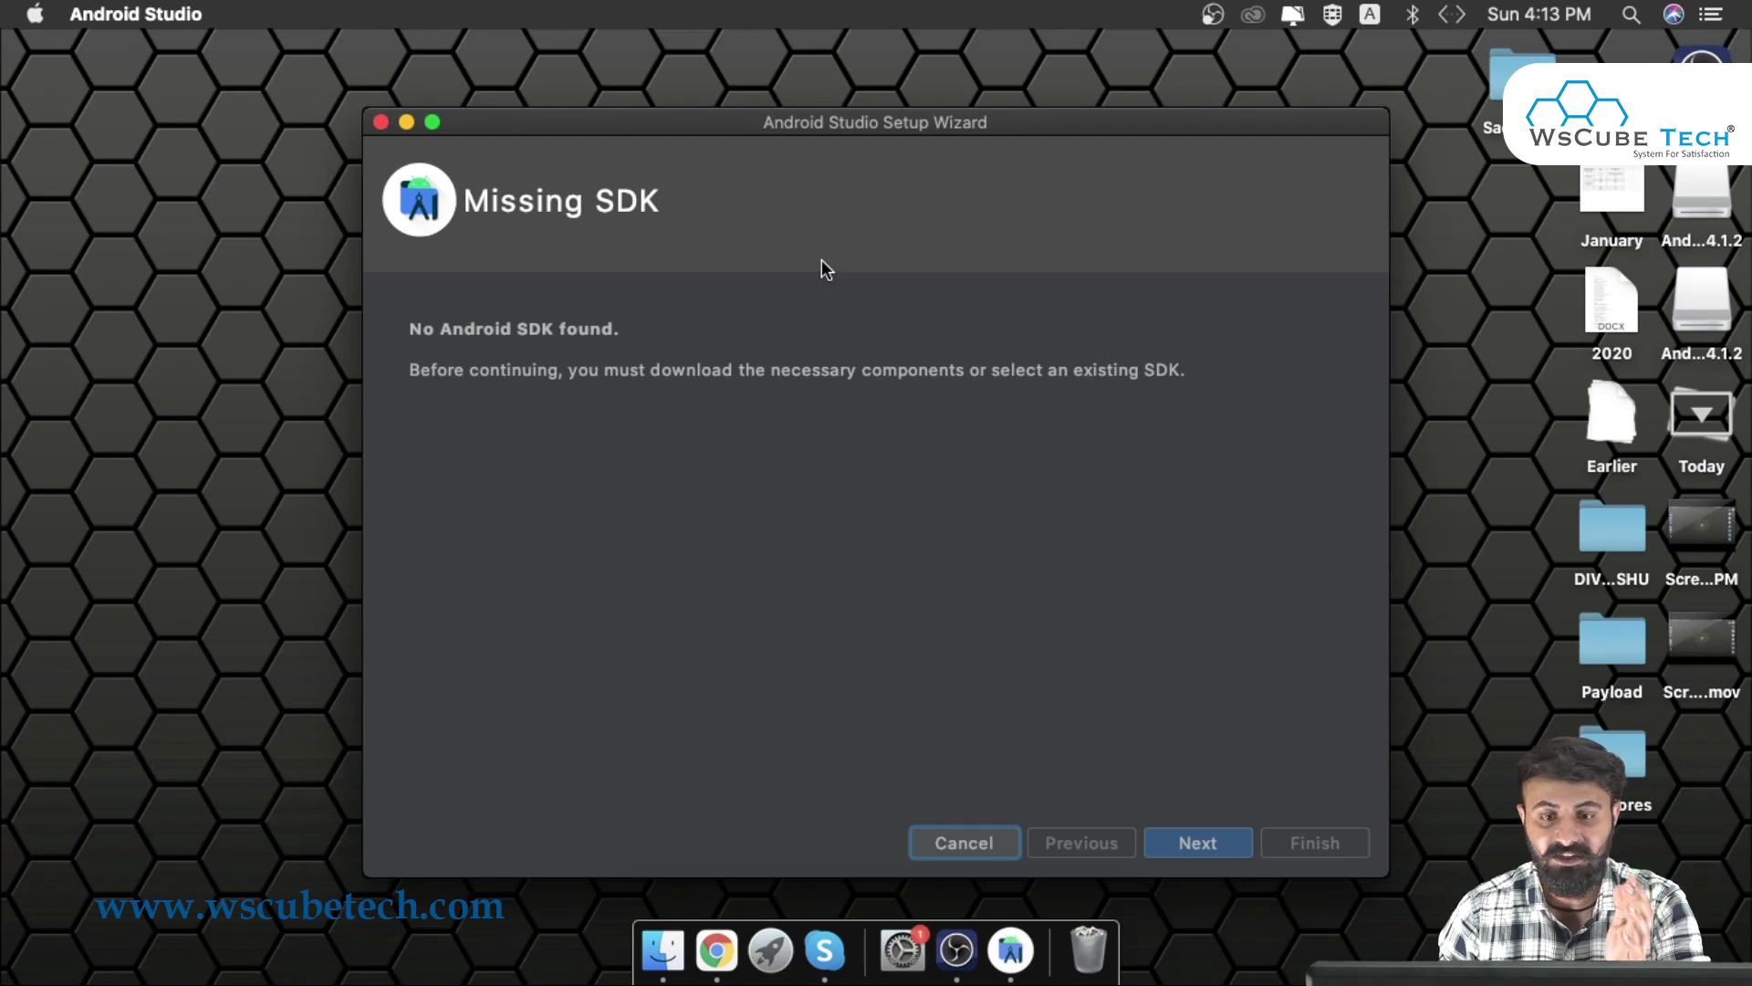
Review the Android SDK, API 30: Android 11.0 (R) and SDK location settings, and accept them in the setup wizard.
{"action": "left_click", "coordinate": [1191, 844]}
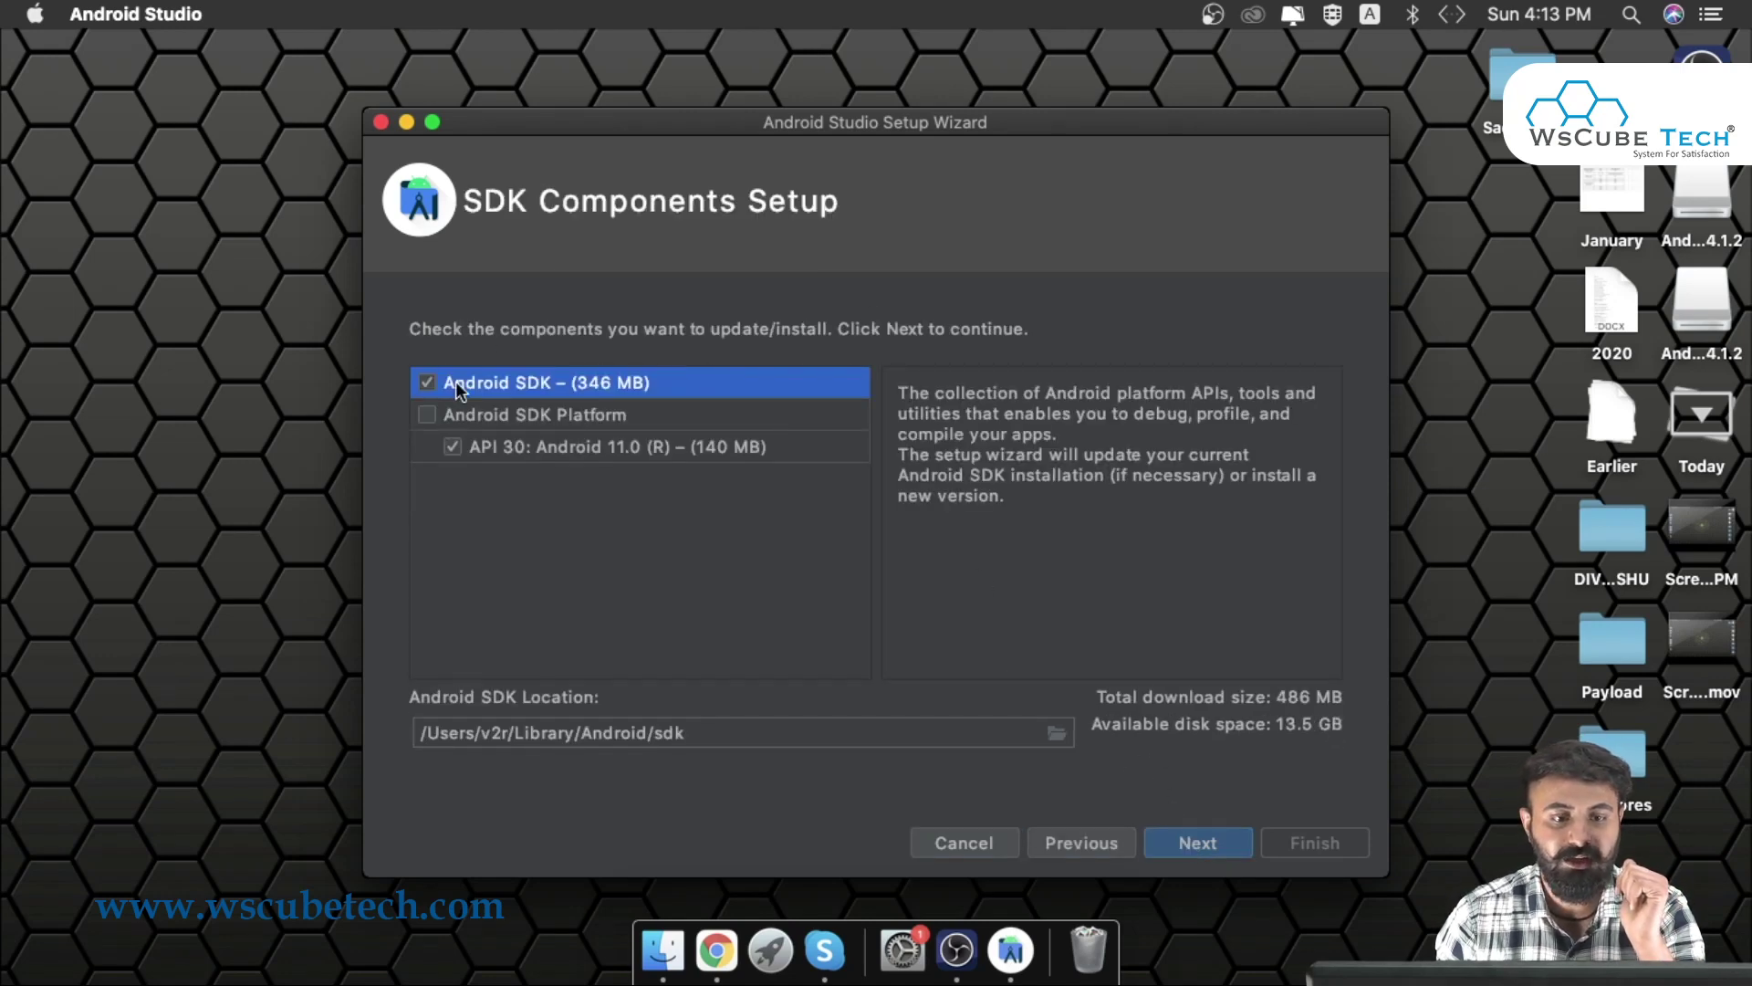
{"action": "left_click", "coordinate": [431, 426]}
{"action": "left_click", "coordinate": [579, 449]}
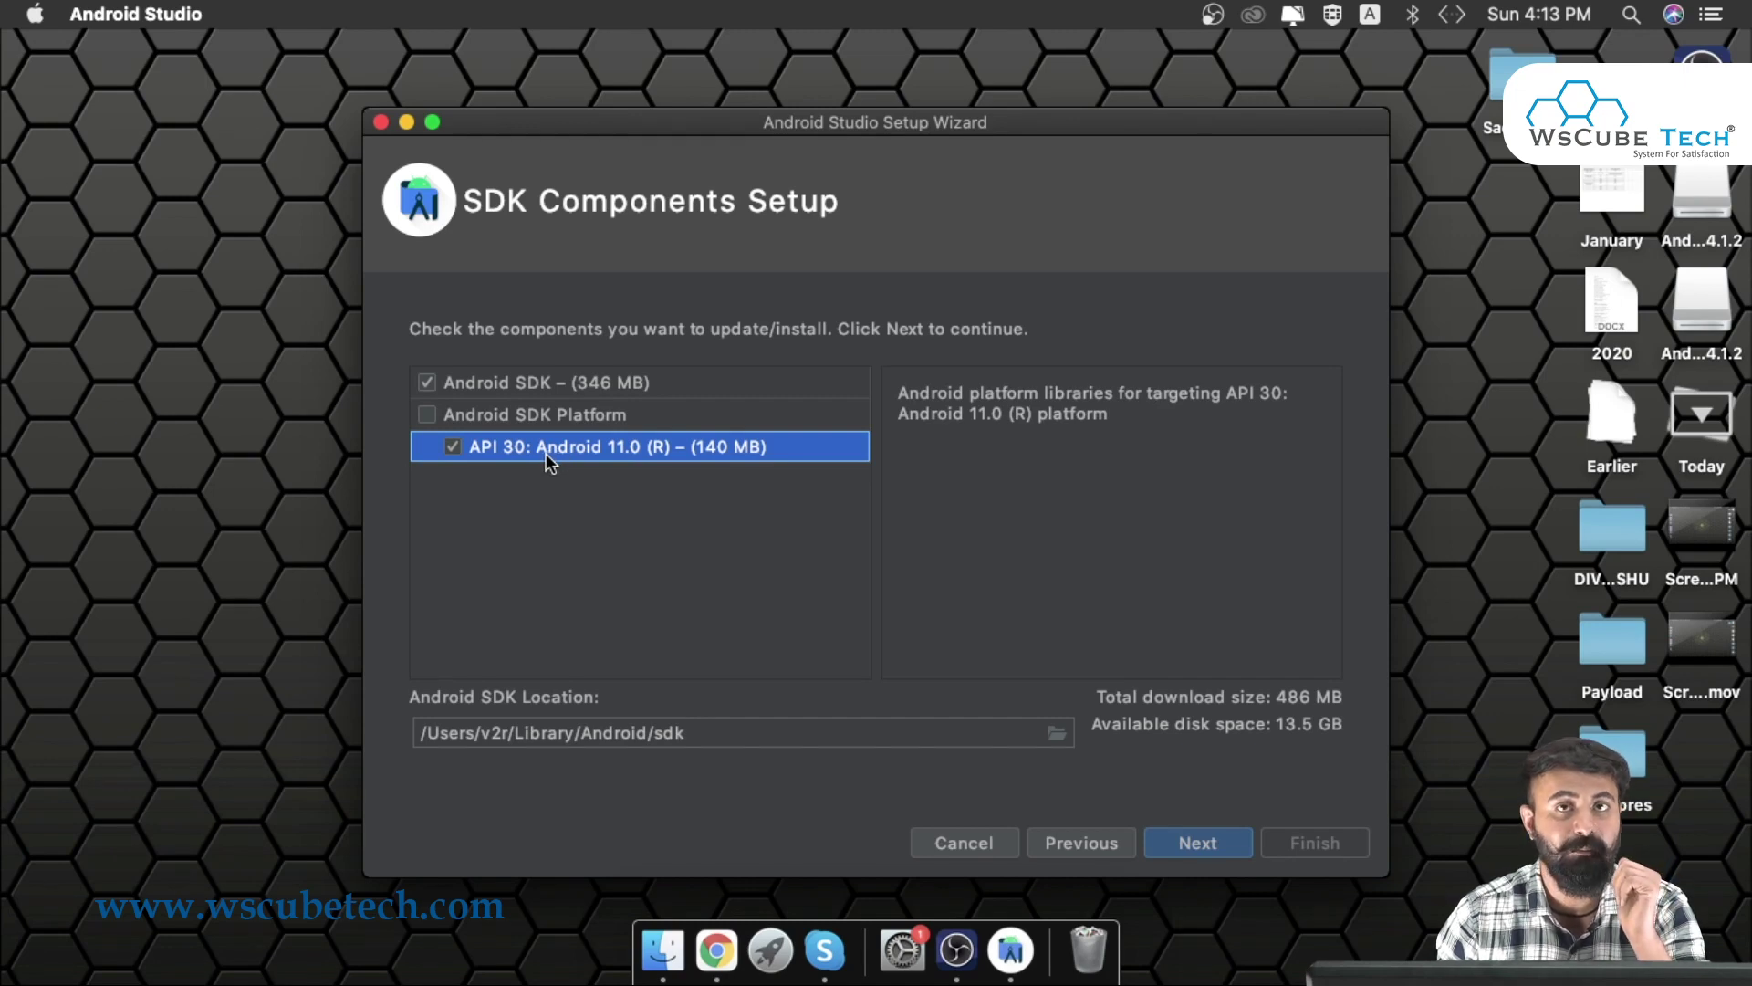
{"action": "left_click", "coordinate": [534, 380]}
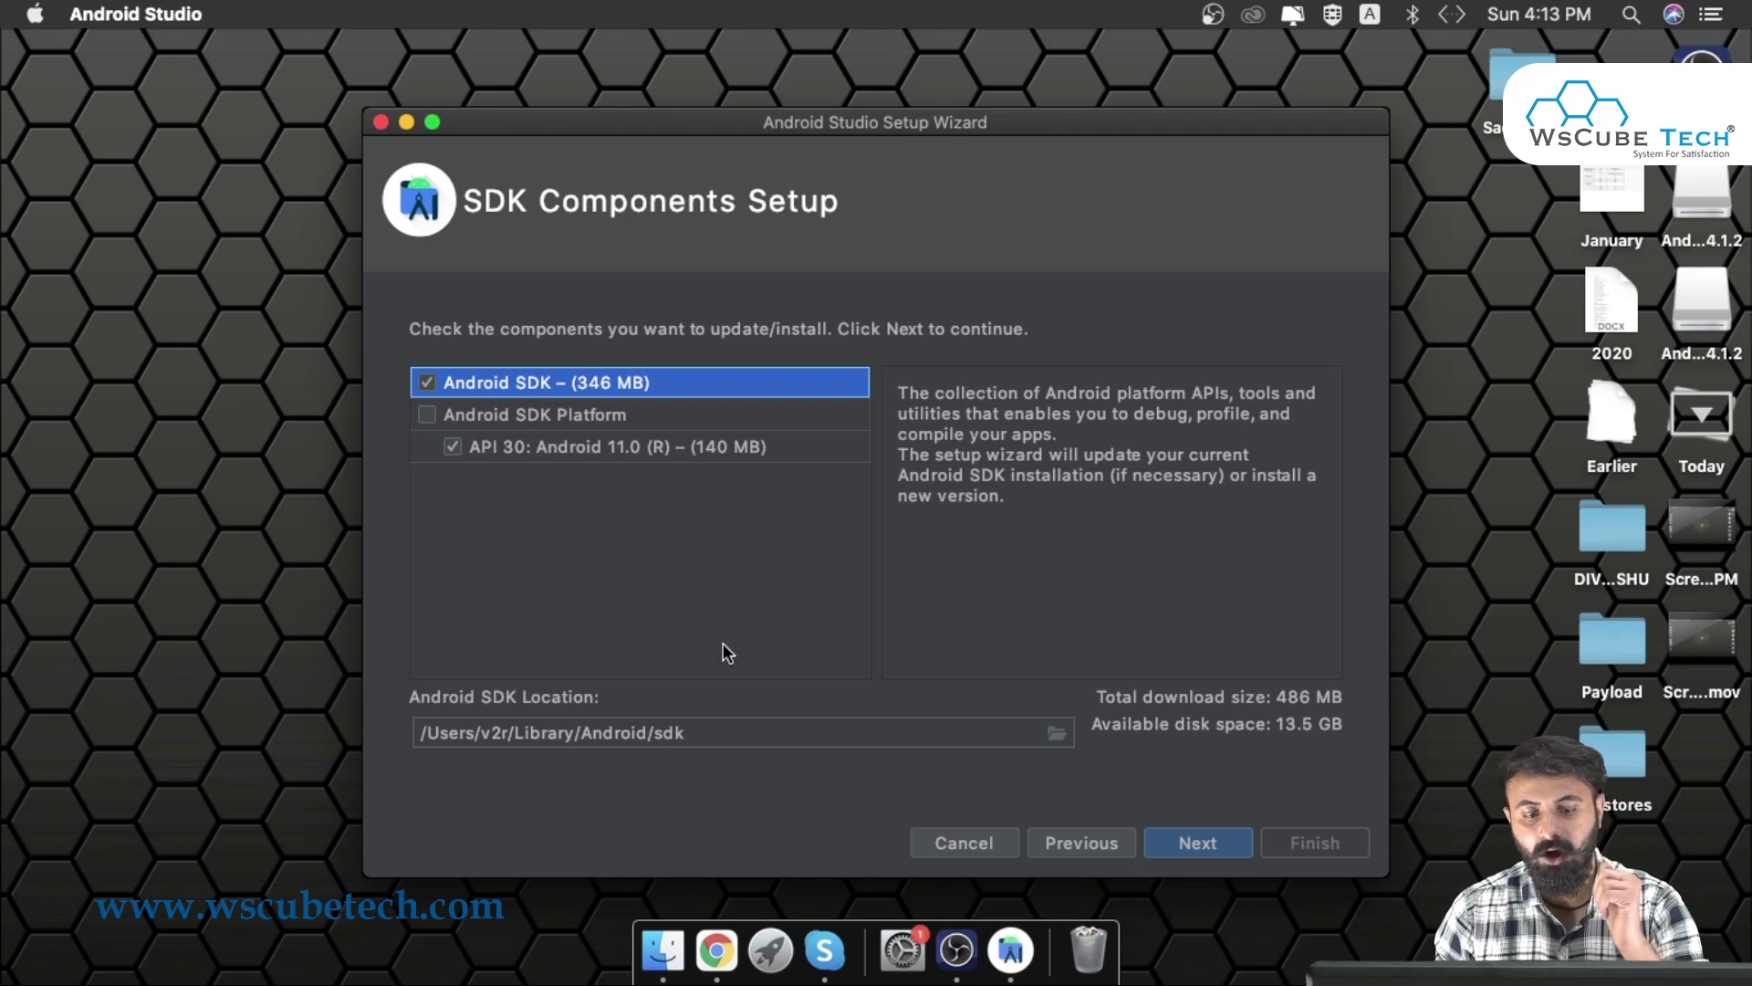
{"action": "left_click_drag", "start_coordinate": [426, 733], "coordinate": [686, 733]}
{"action": "left_click", "coordinate": [684, 733]}
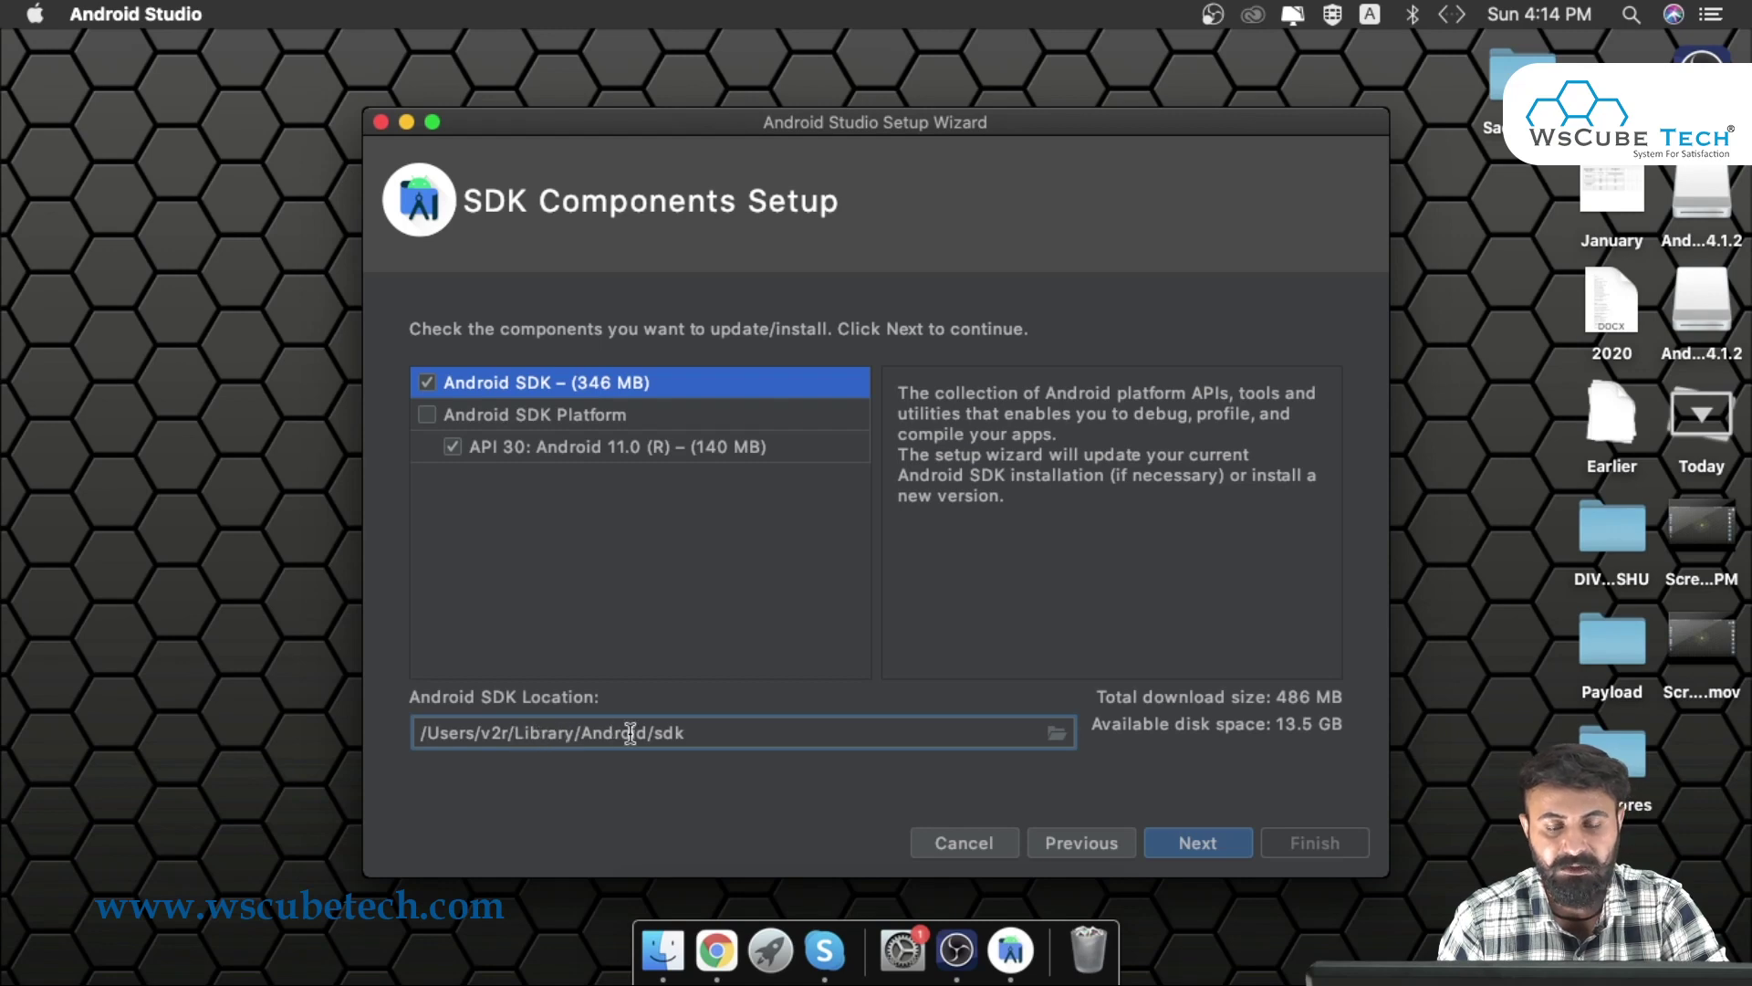
{"action": "left_click", "coordinate": [1202, 841]}
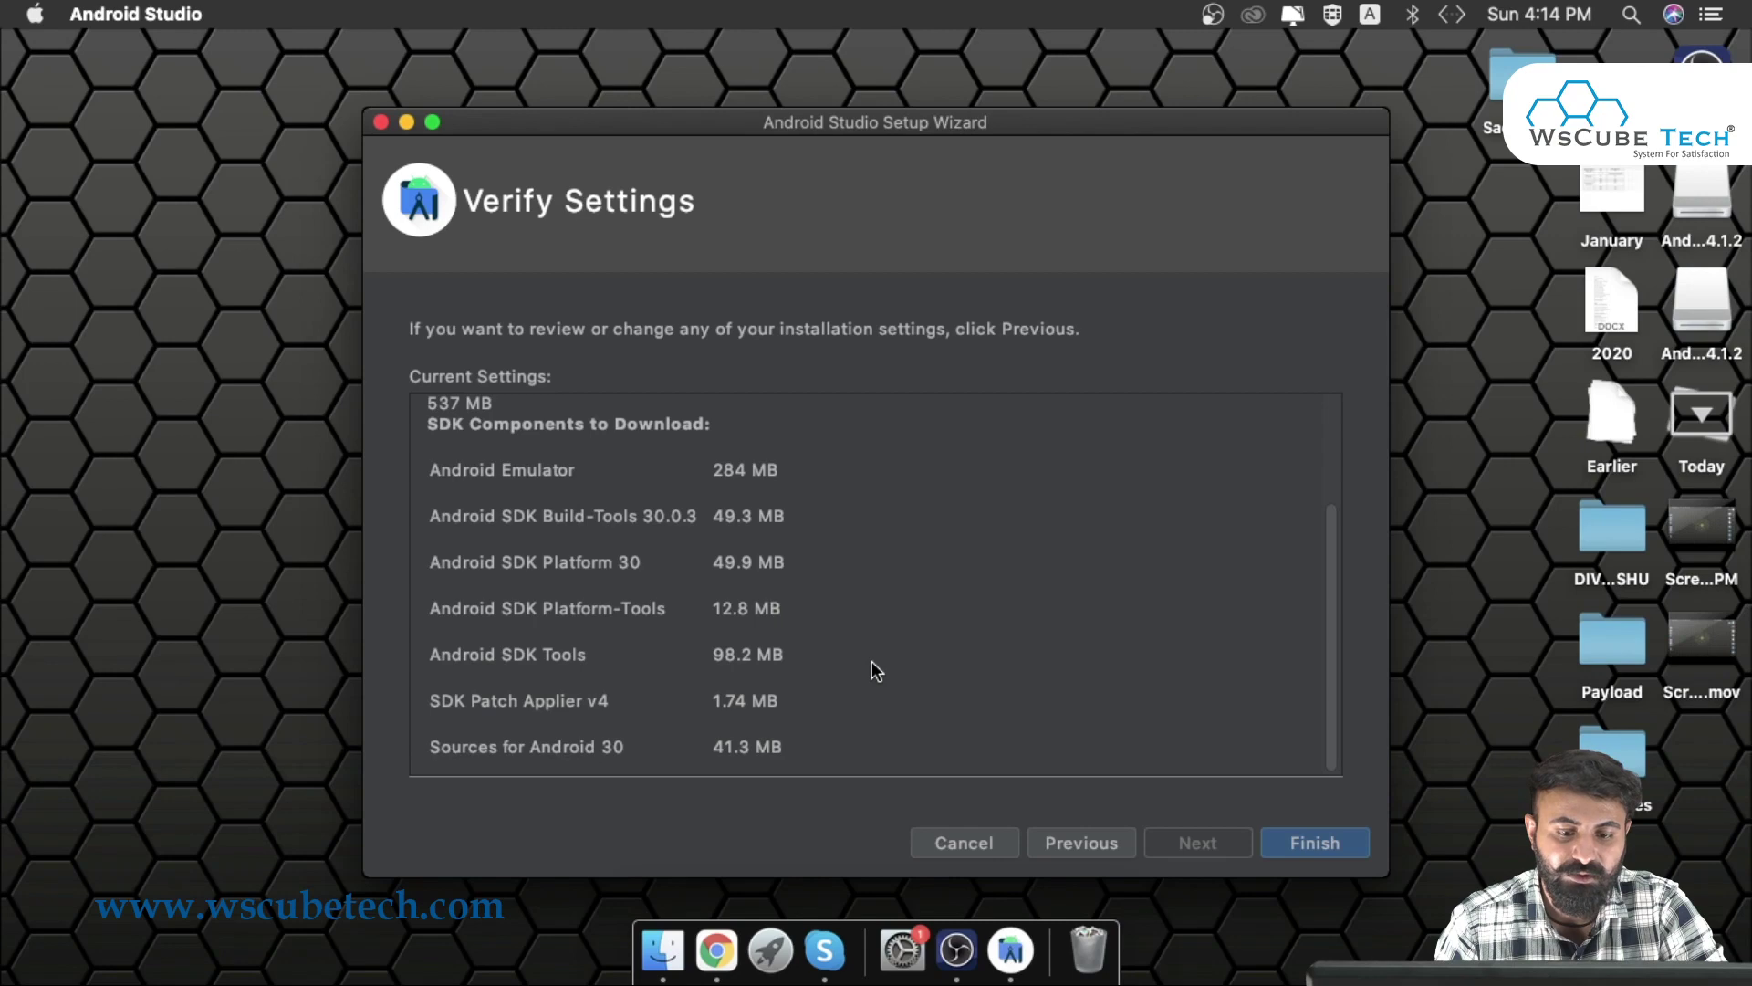
Review the SDK components, download them with the installation details shown, and finish the setup wizard.
{"action": "scroll", "coordinate": [873, 661], "scroll_direction": "down", "scroll_amount": 5}
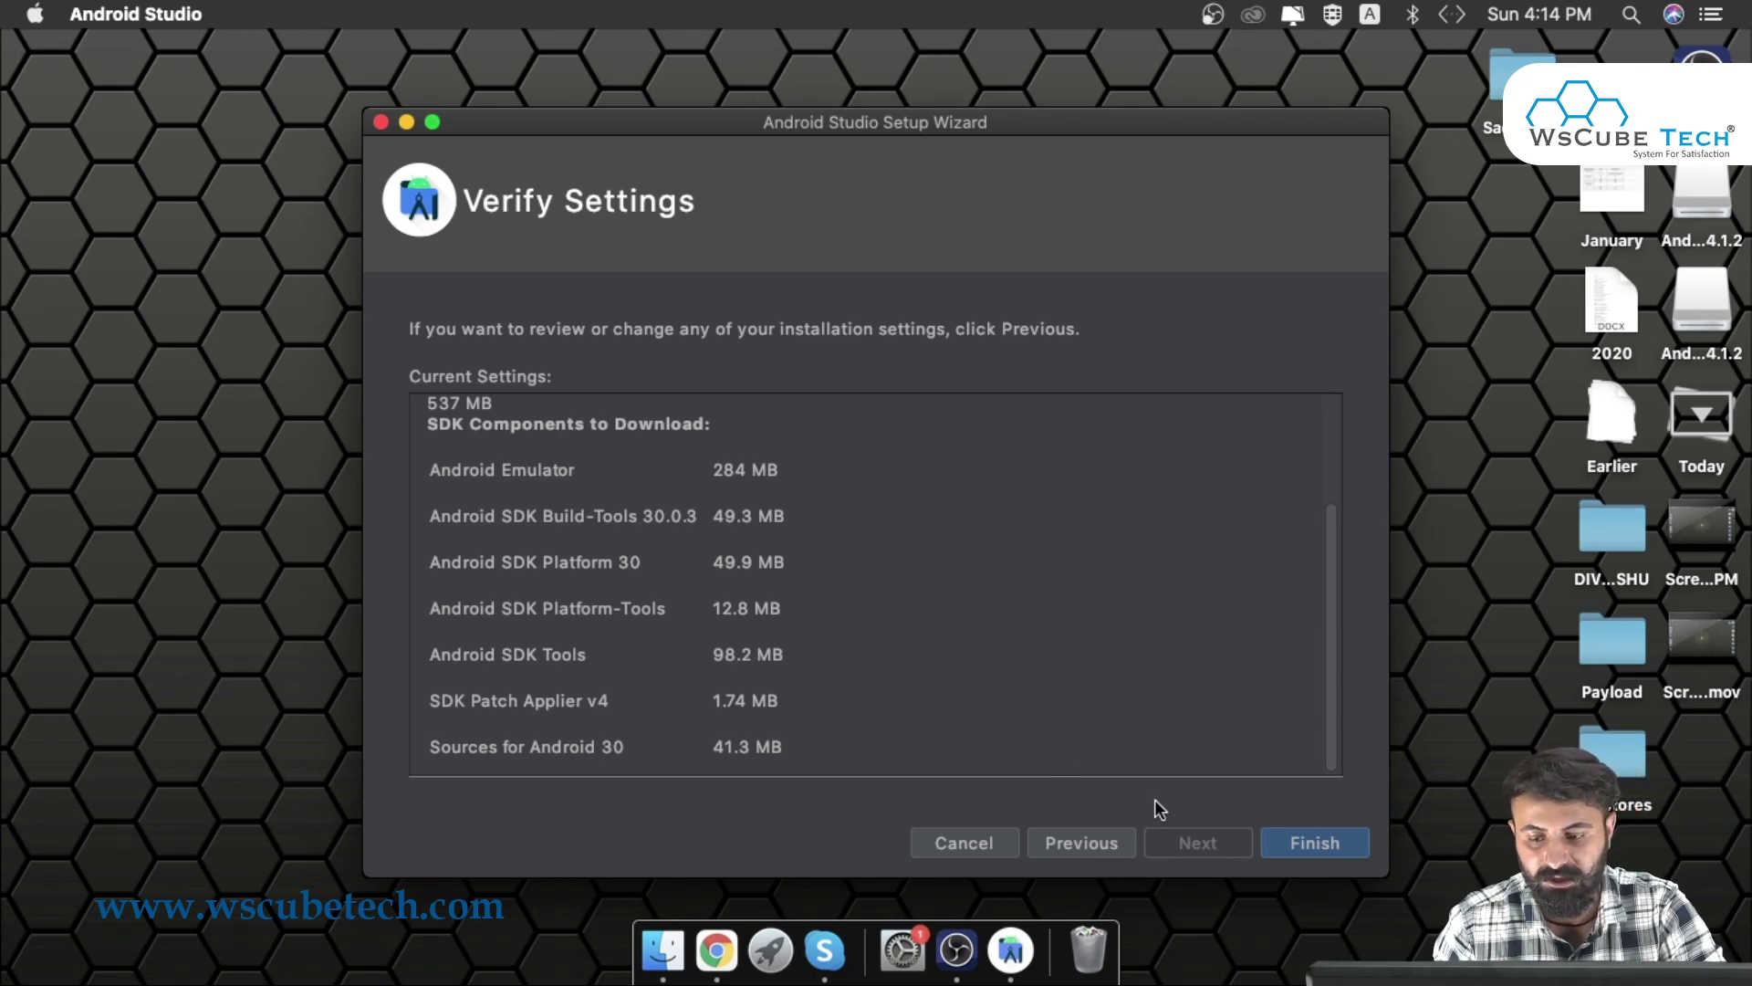
{"action": "left_click", "coordinate": [1289, 848]}
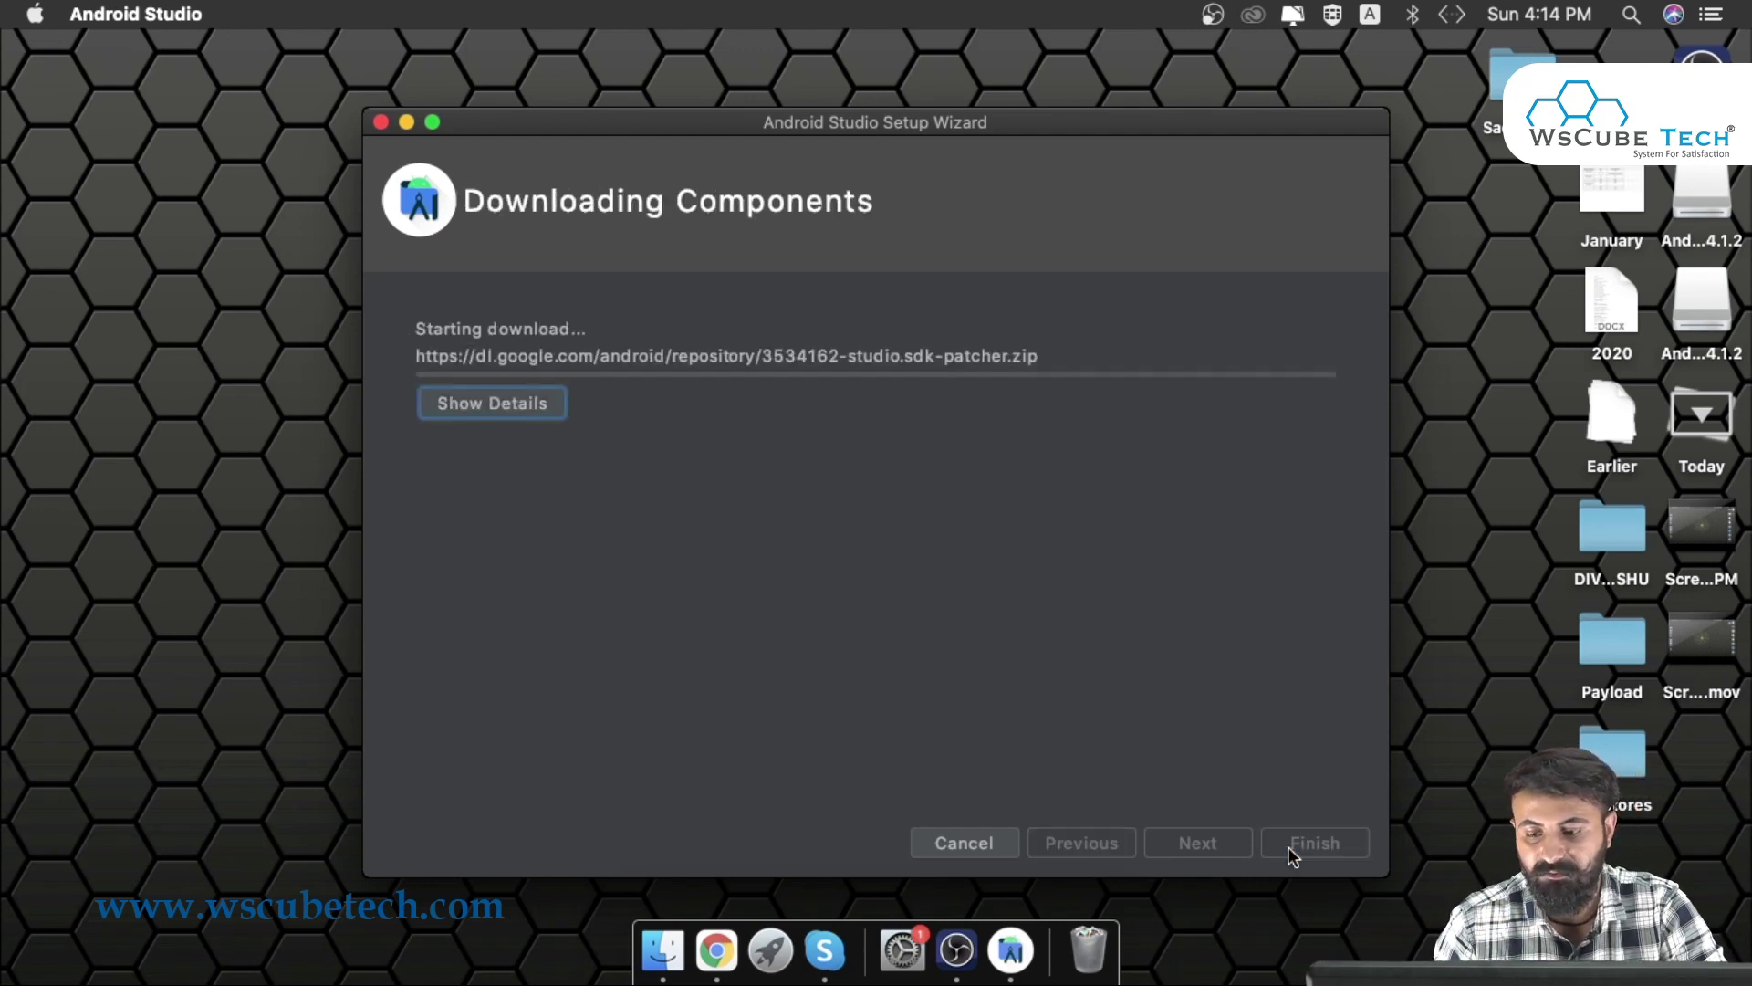
{"action": "left_click", "coordinate": [513, 407]}
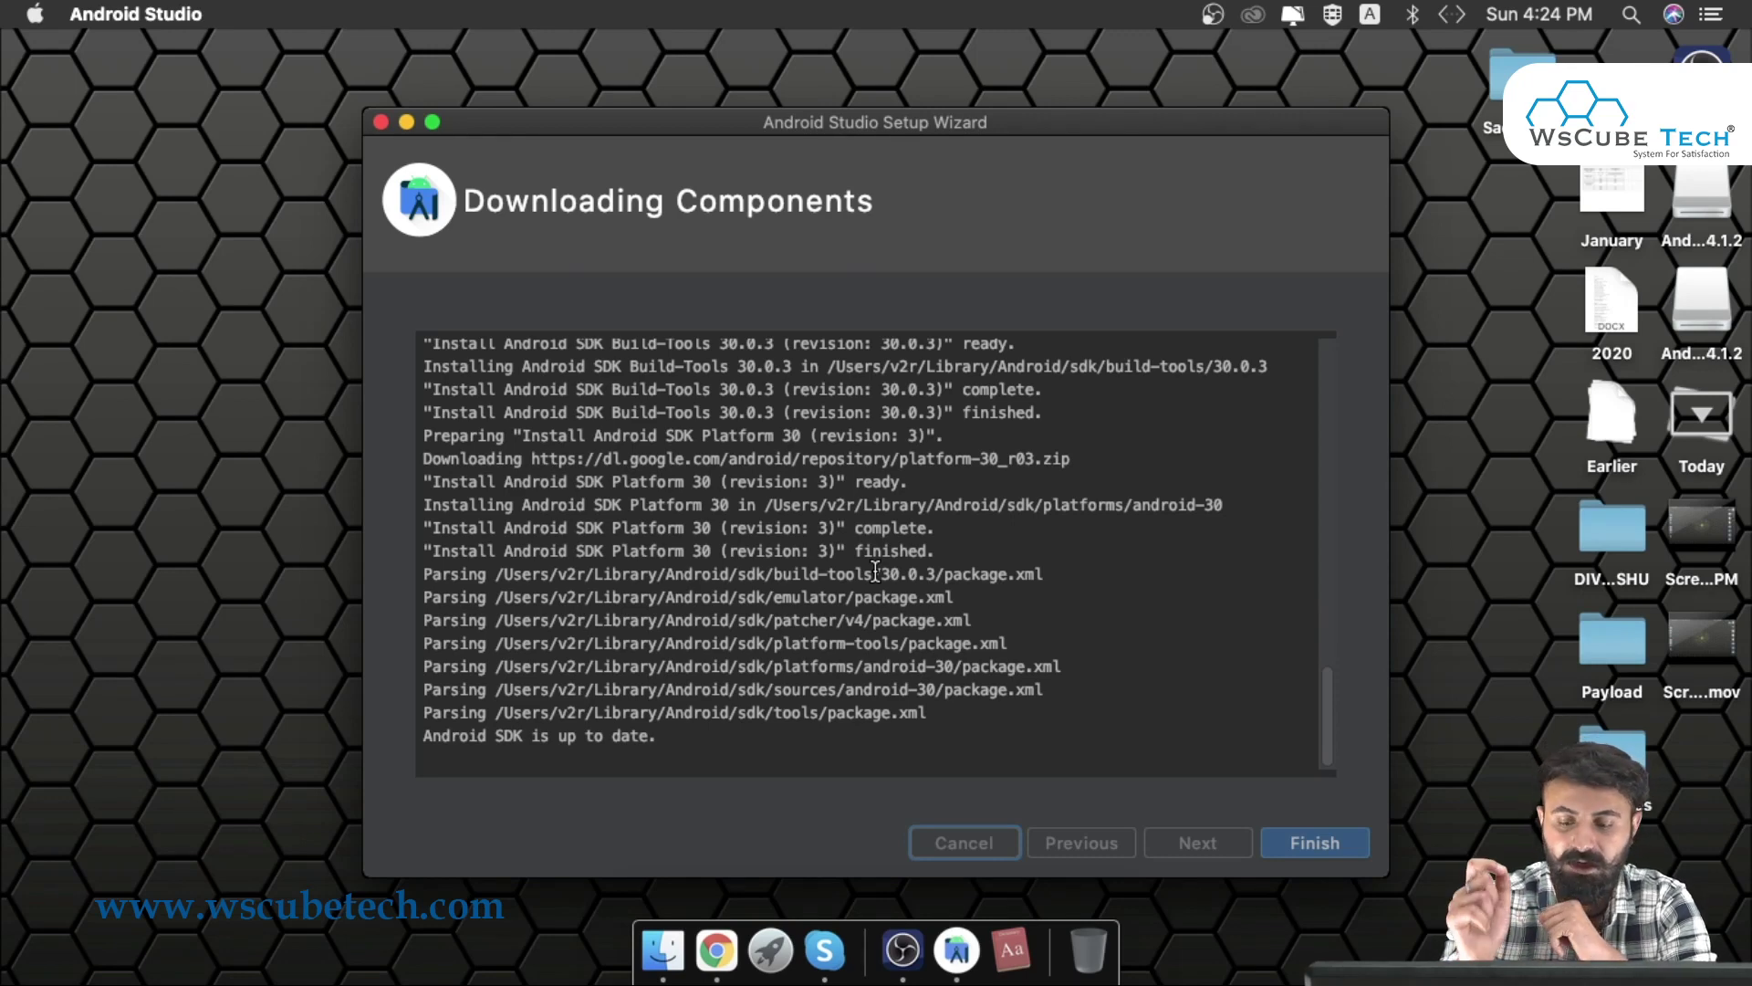
{"action": "left_click", "coordinate": [1323, 843]}
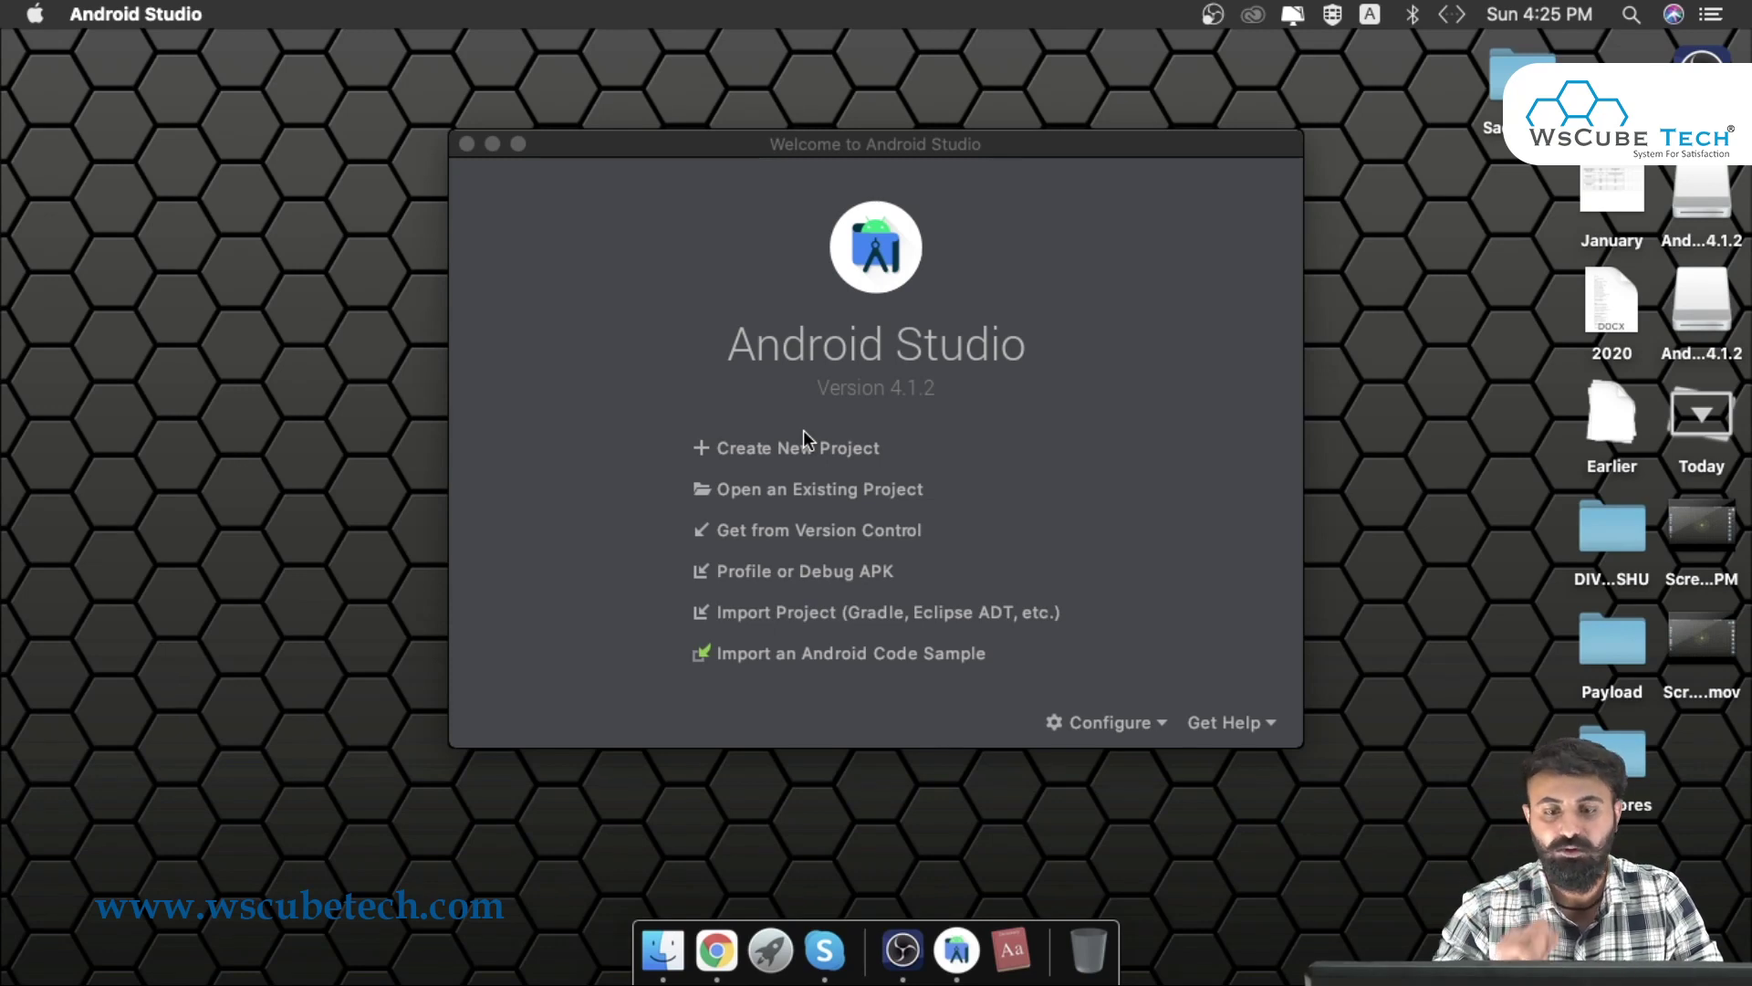
Create a new Android project named MyApplication2 and dismiss the Tip of the Day.
{"action": "left_click", "coordinate": [785, 445]}
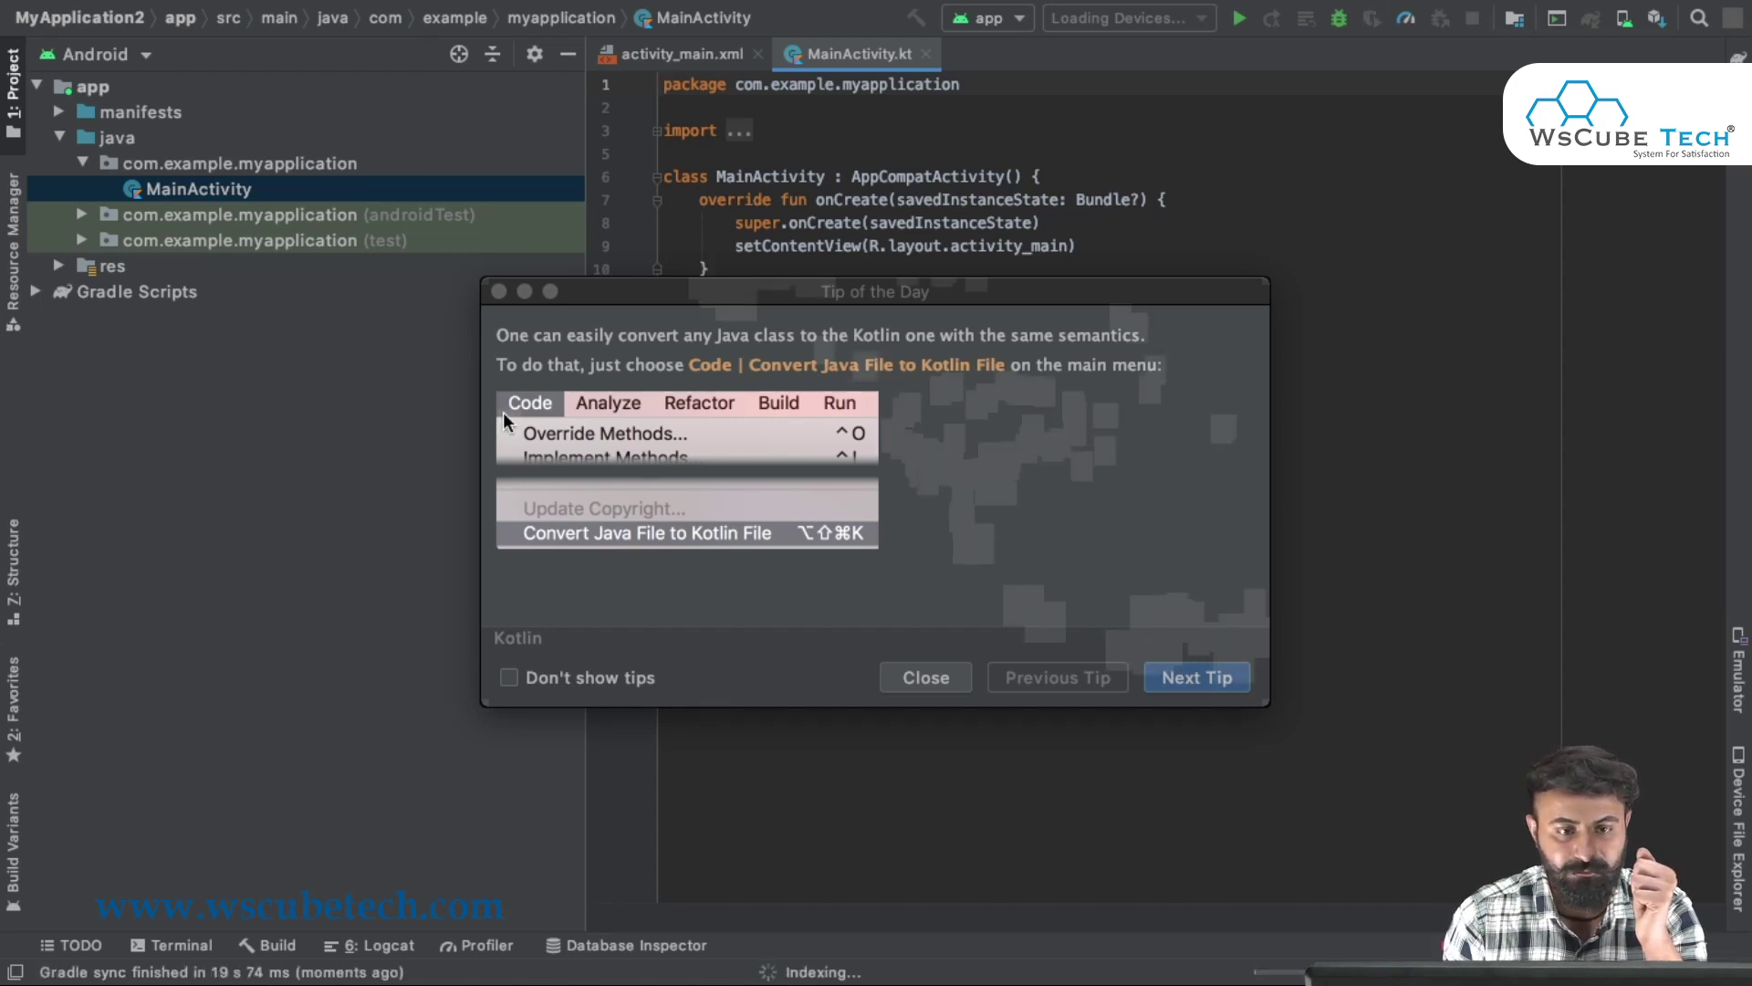
{"action": "left_click", "coordinate": [498, 292]}
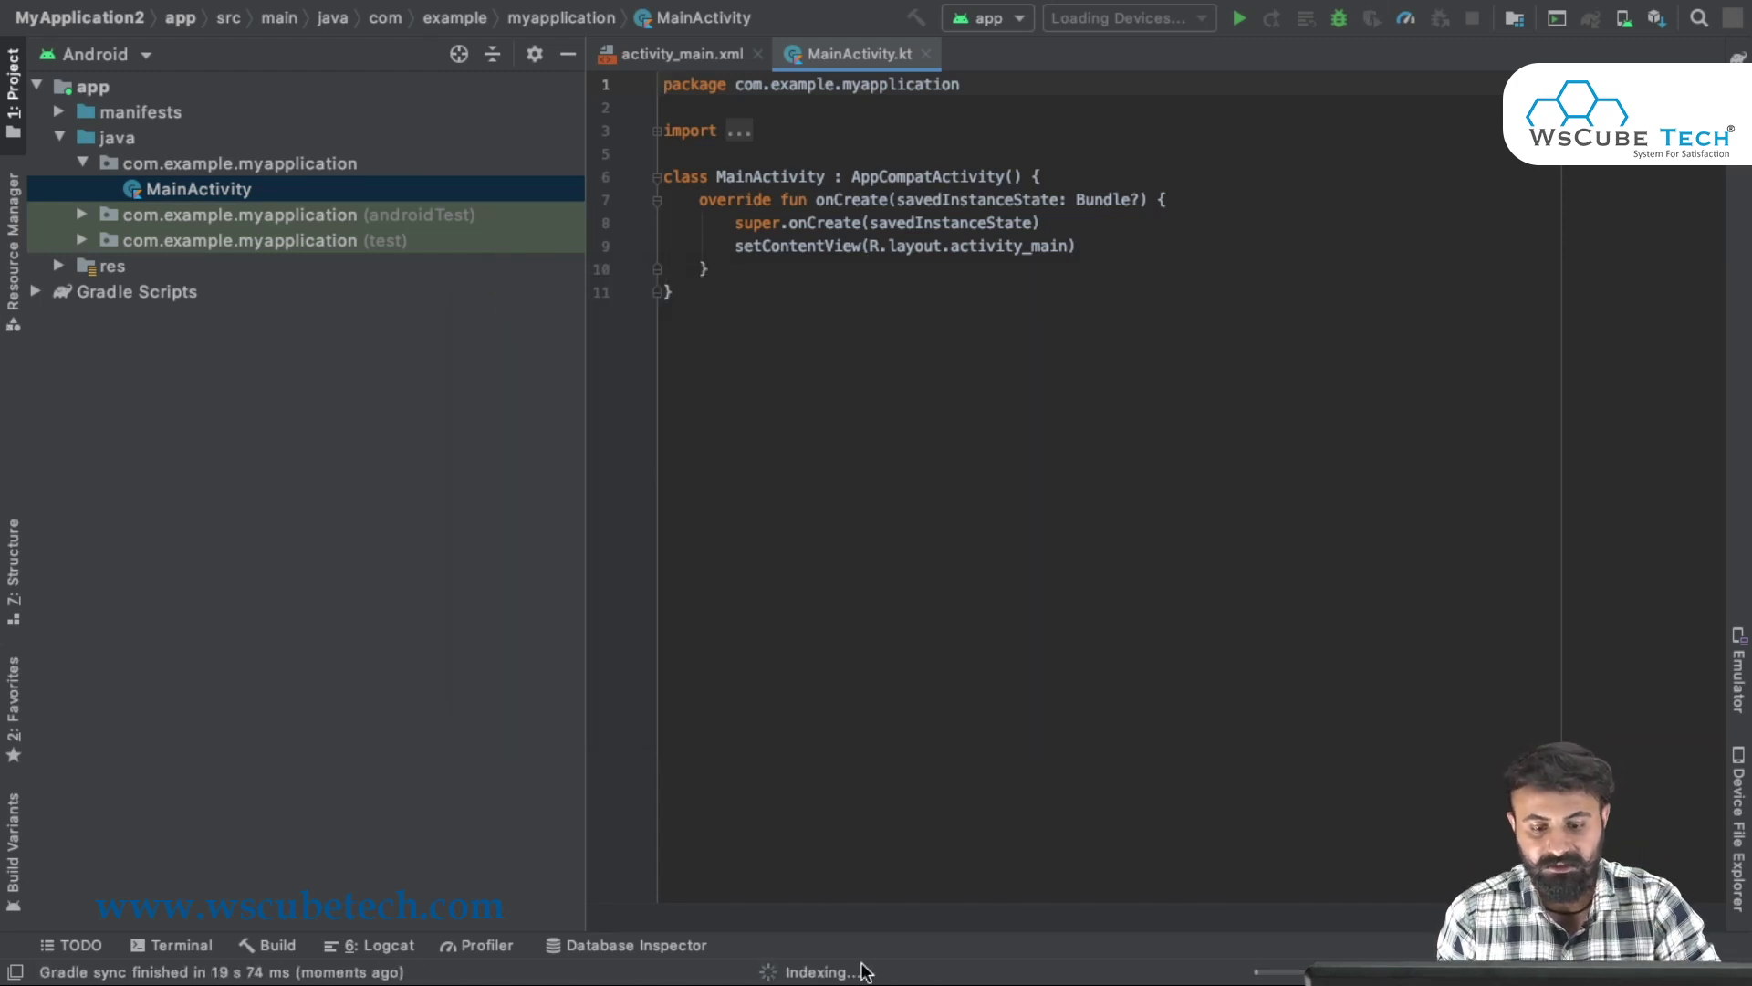
Open the activity_main.xml layout, view its XML code beside the preview, and return to the design view.
{"action": "left_click", "coordinate": [675, 53]}
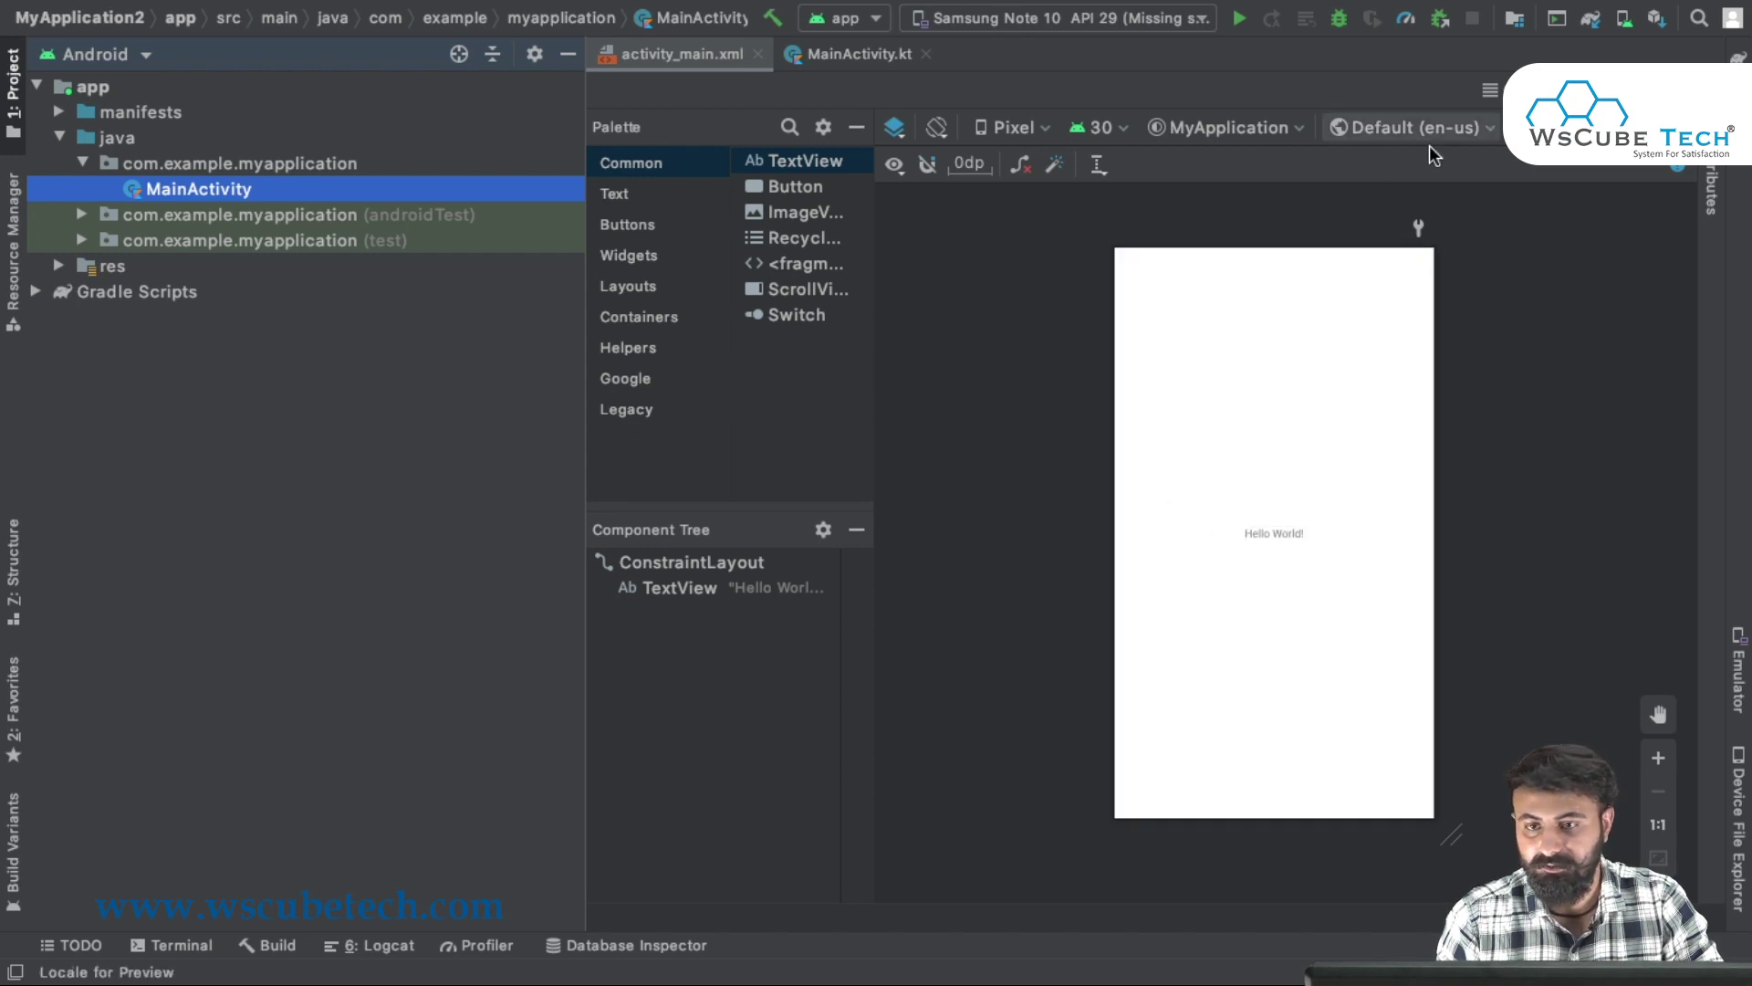
{"action": "left_click", "coordinate": [1518, 90]}
{"action": "left_click", "coordinate": [665, 143]}
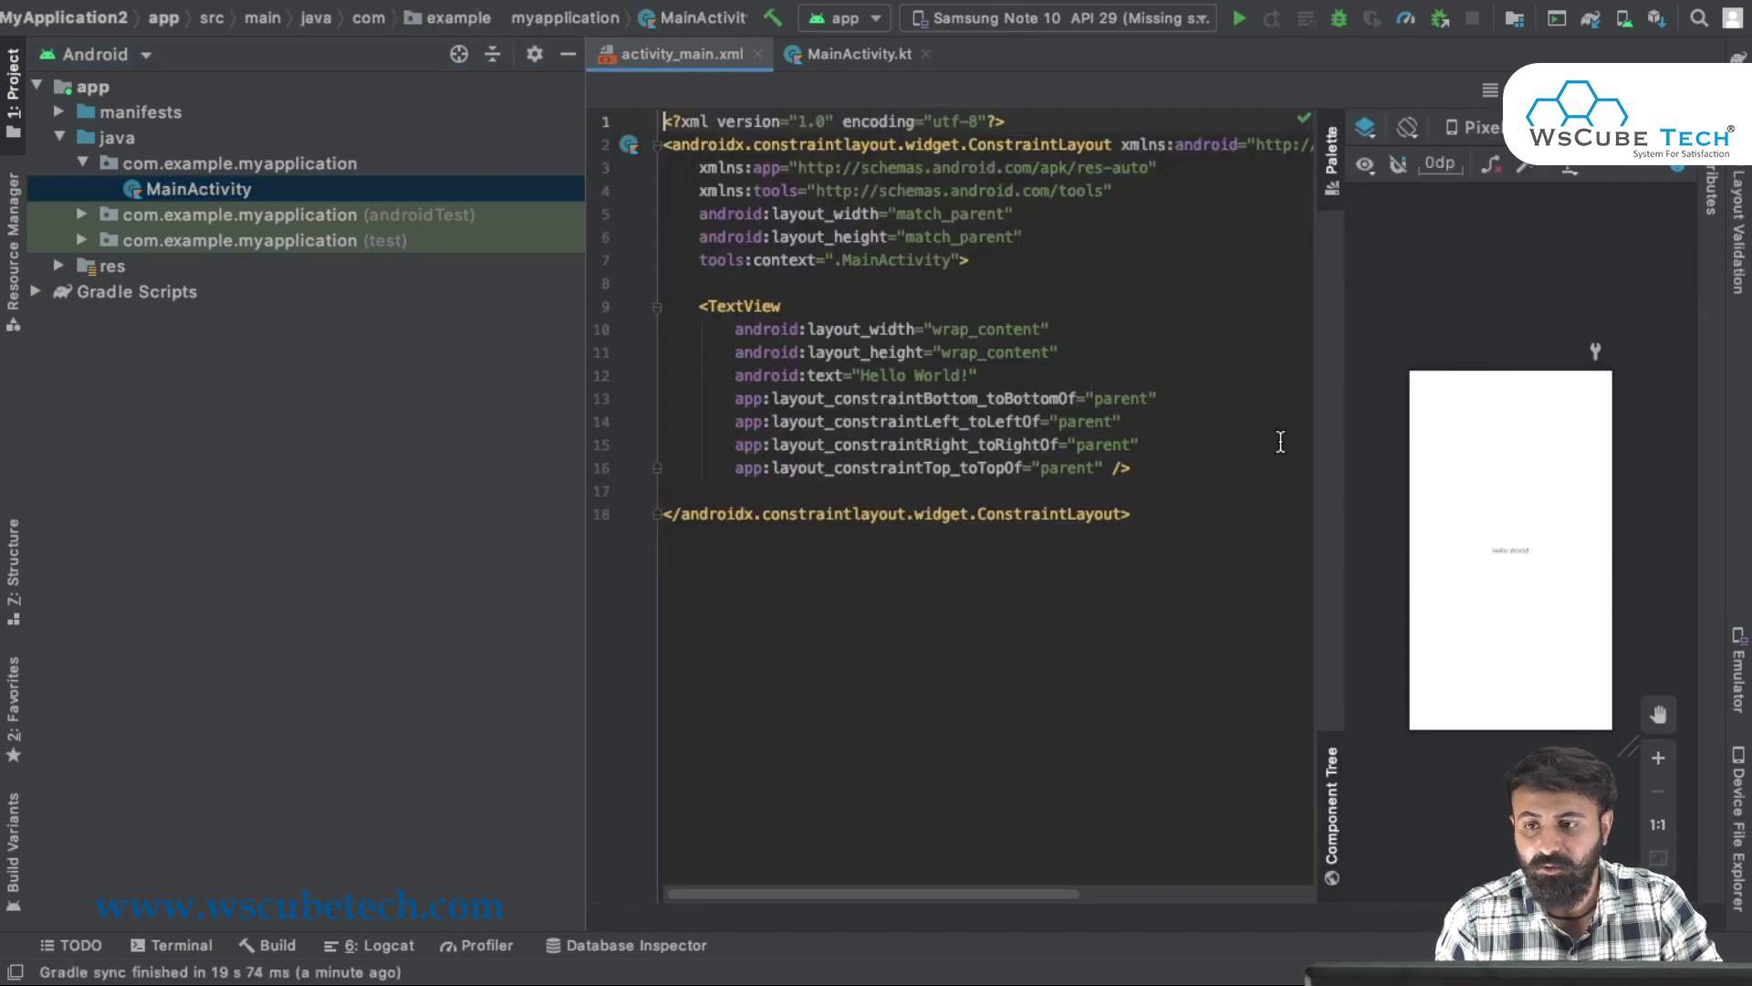
{"action": "left_click", "coordinate": [1547, 89]}
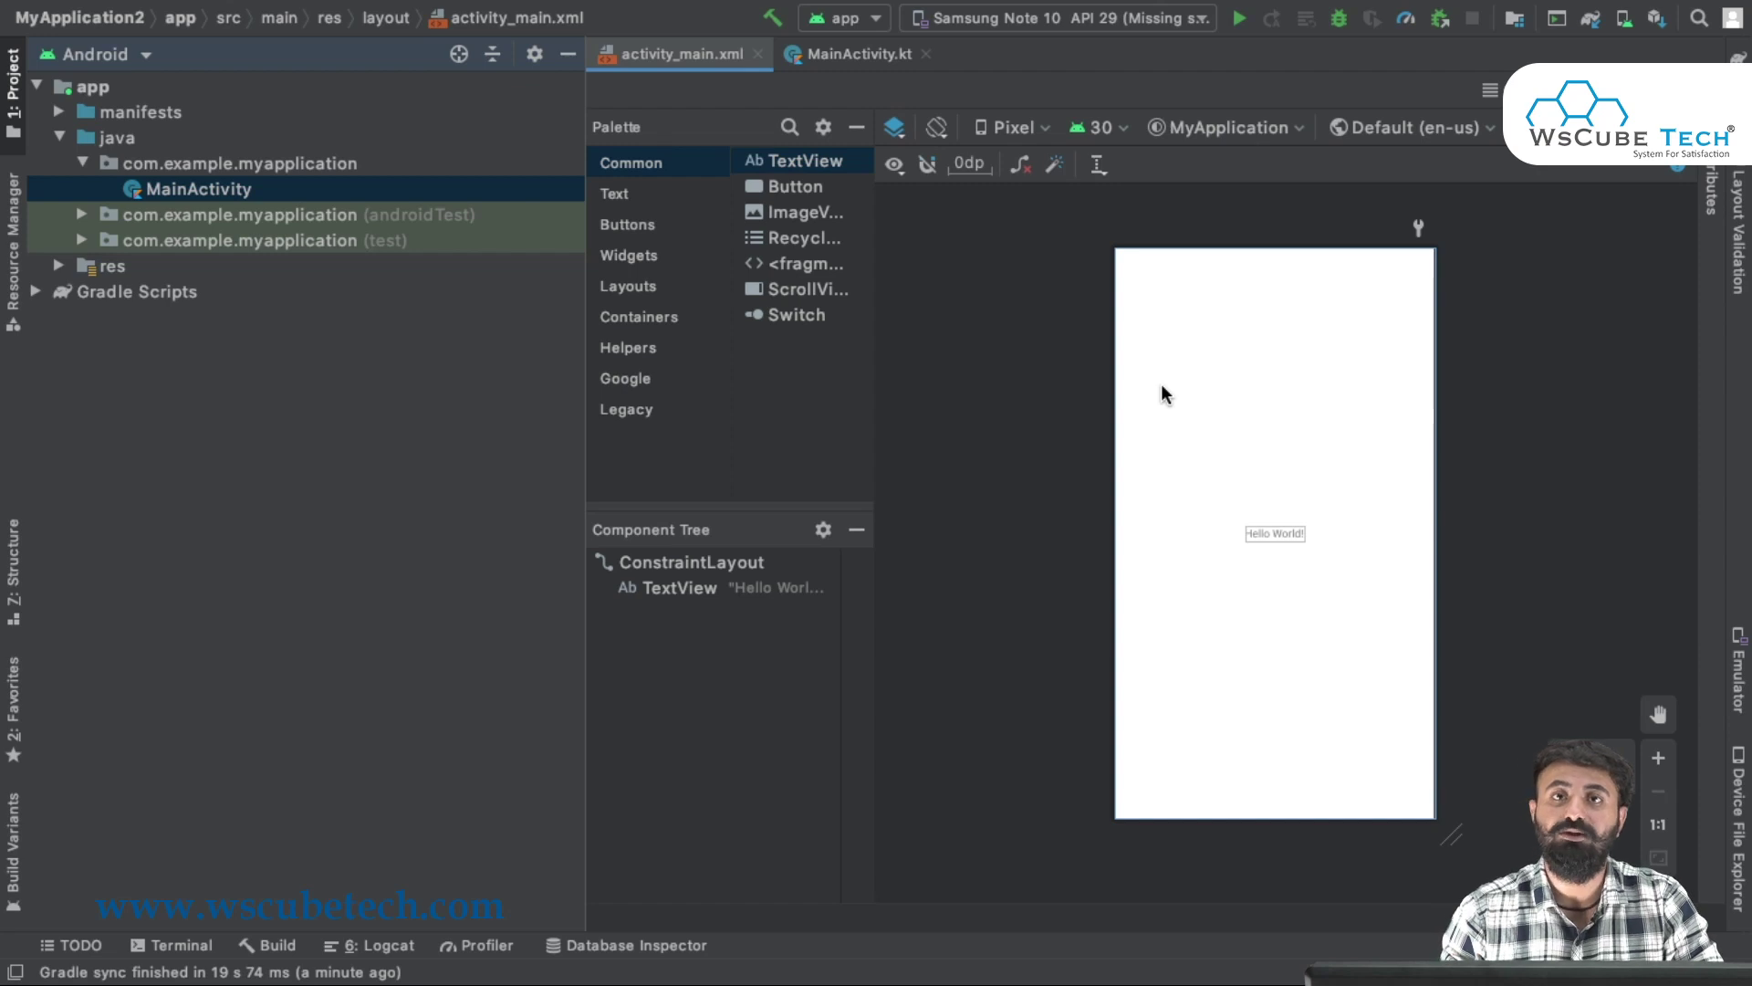